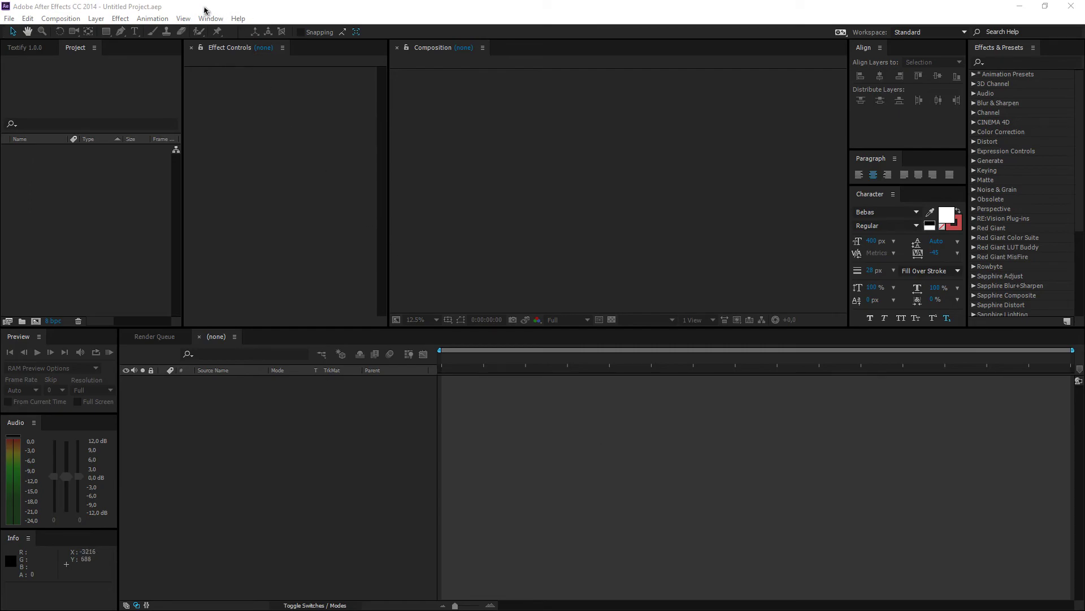
left_click(13, 21)
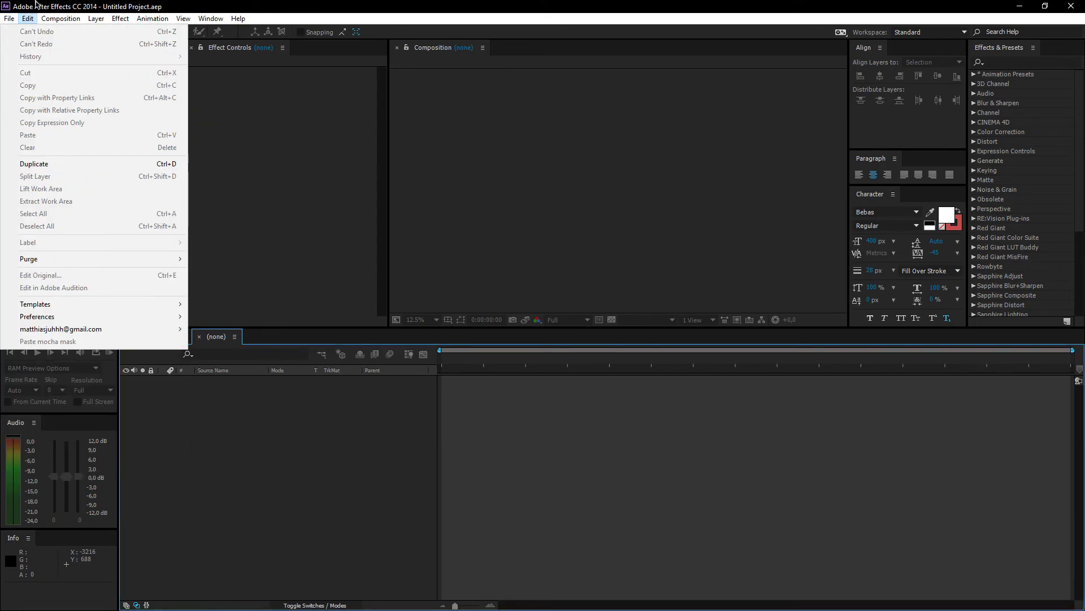
left_click(12, 19)
left_click(11, 19)
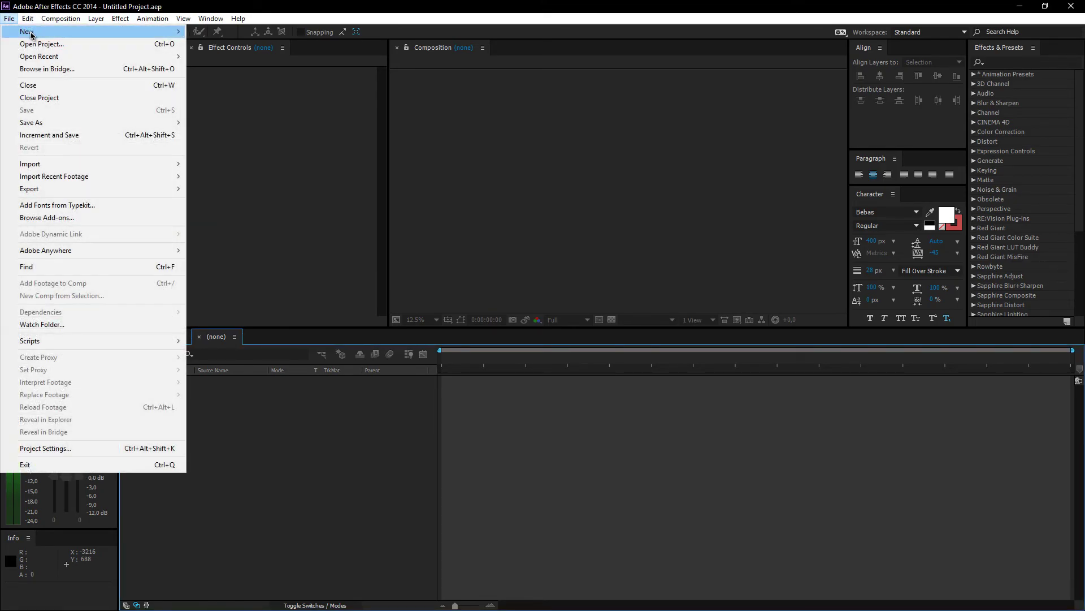
left_click(254, 162)
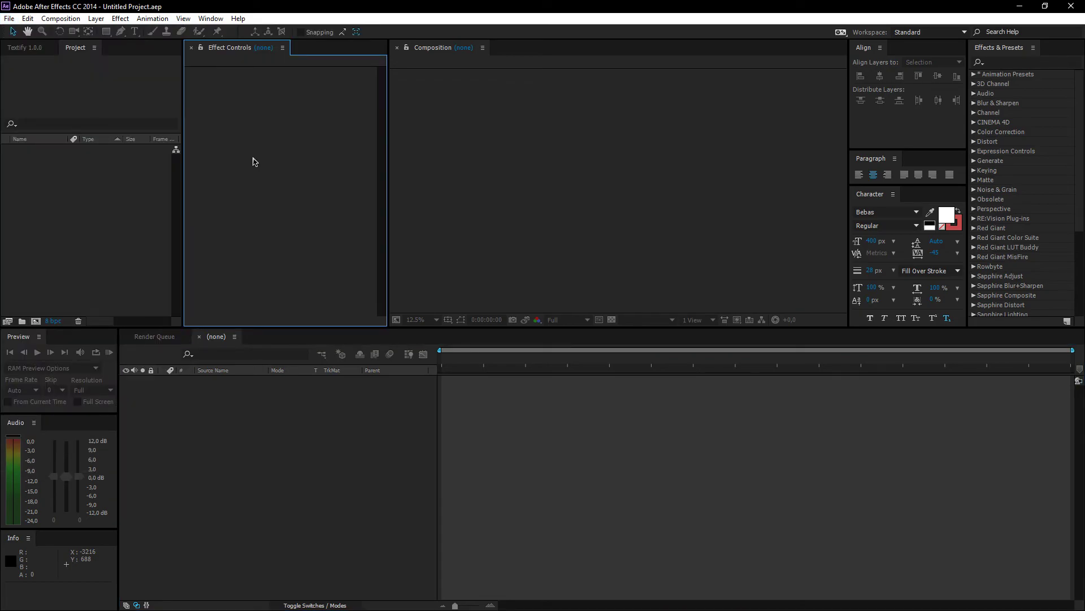
Create a new composition named "explosion" at 1920 x 1080, 60 fps and 8 seconds long
key("ctrl+n")
type("explosion")
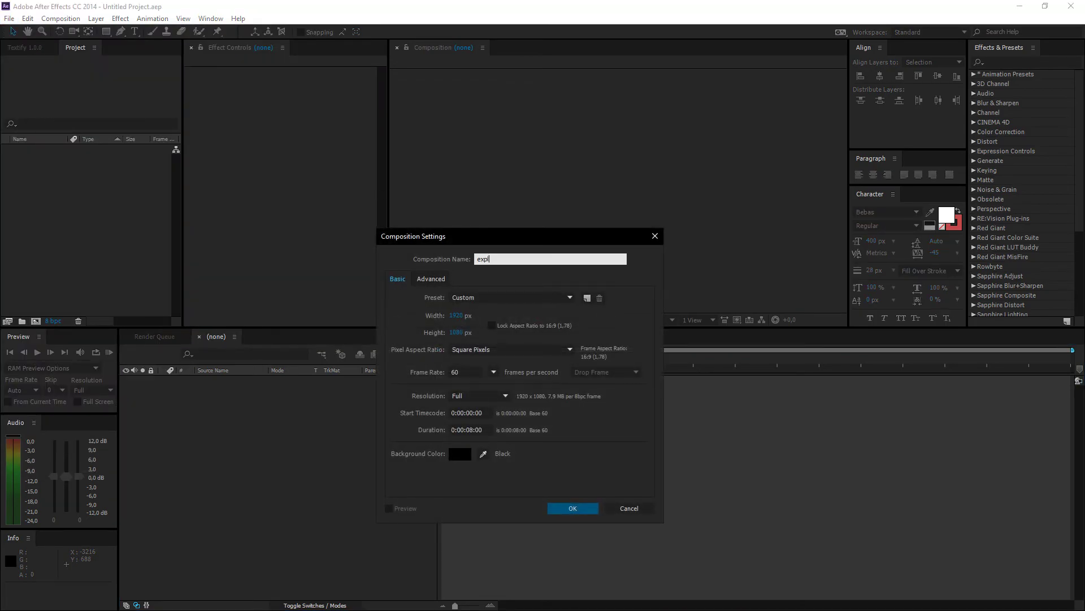
key("Return")
left_click(418, 319)
left_click(452, 346)
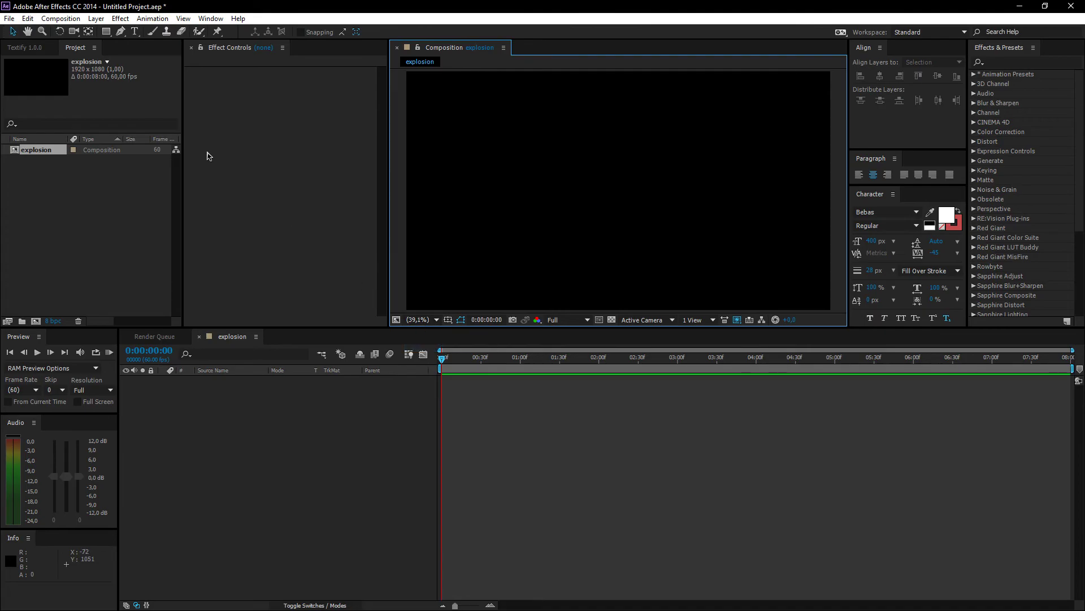
left_click(61, 18)
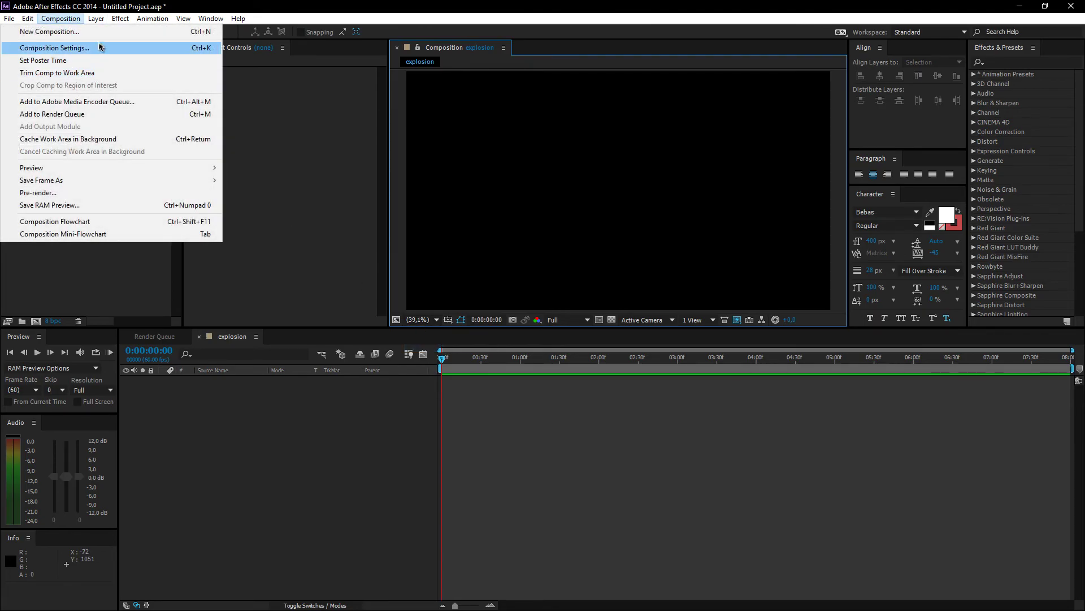
left_click(262, 478)
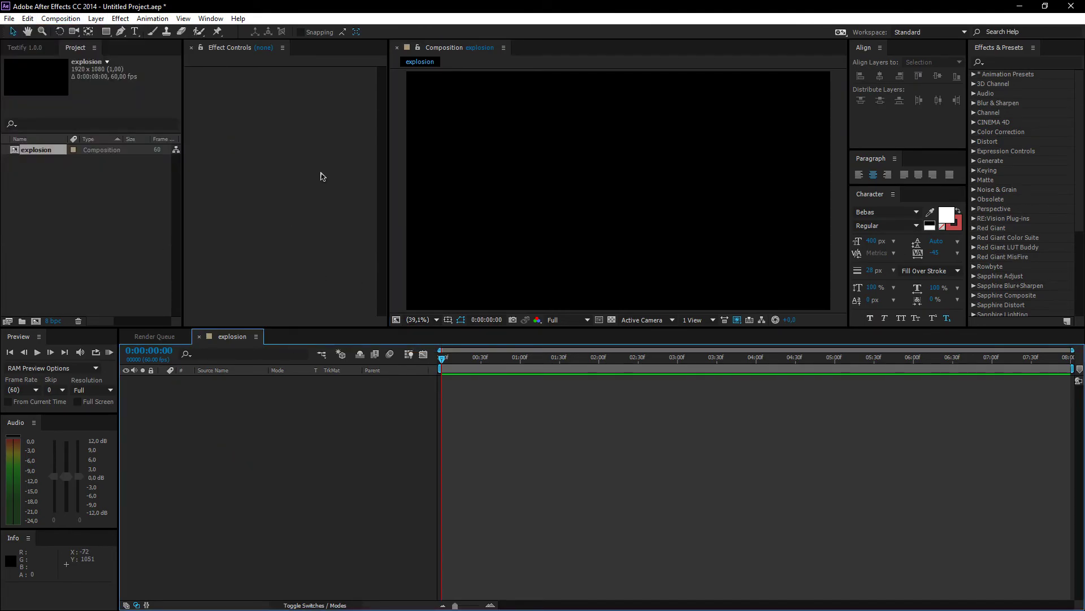
Choose the Polygon tool and configure new shapes with no fill and a white FFFFFF stroke
left_click(106, 31)
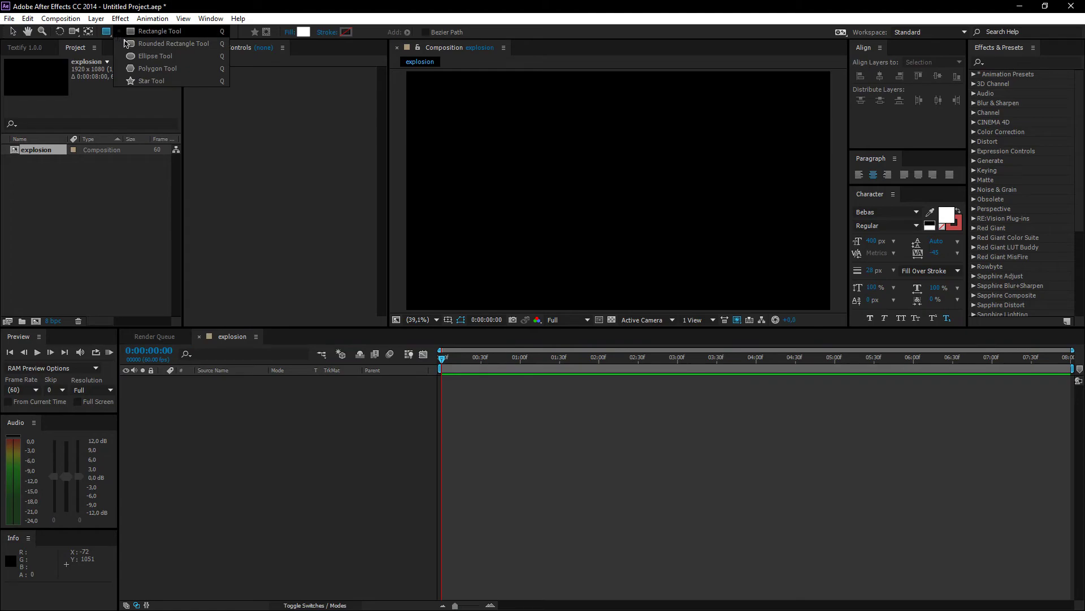
left_click(158, 69)
left_click(285, 32)
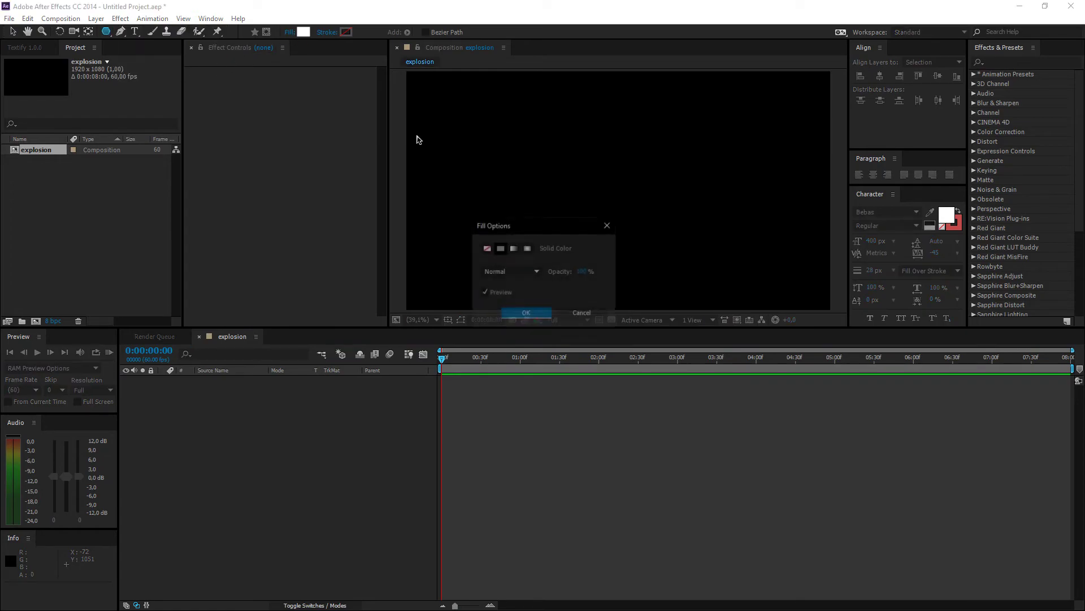
left_click(488, 250)
key("Return")
left_click(343, 32)
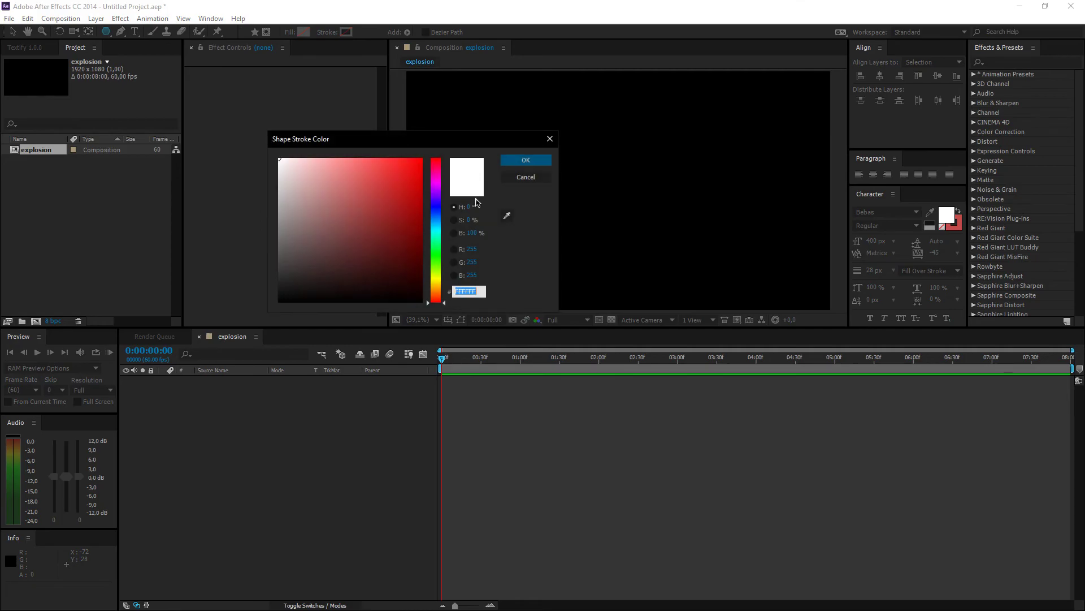
left_click(532, 159)
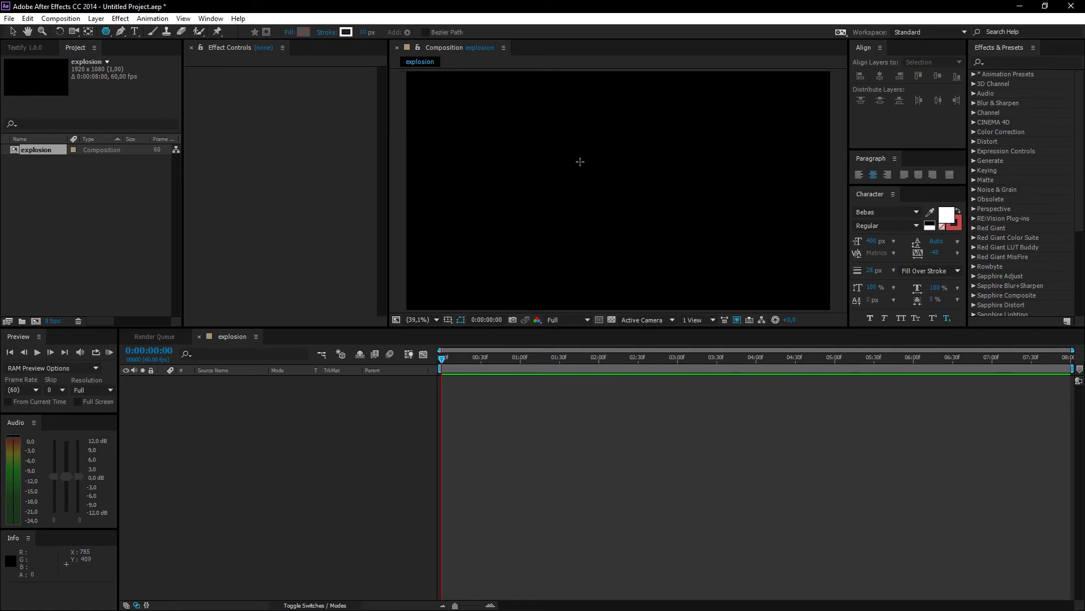
Draw a pentagon with an outer radius of about 190 px and align its layer to the centre of the composition
left_click_drag(580, 162, 602, 196)
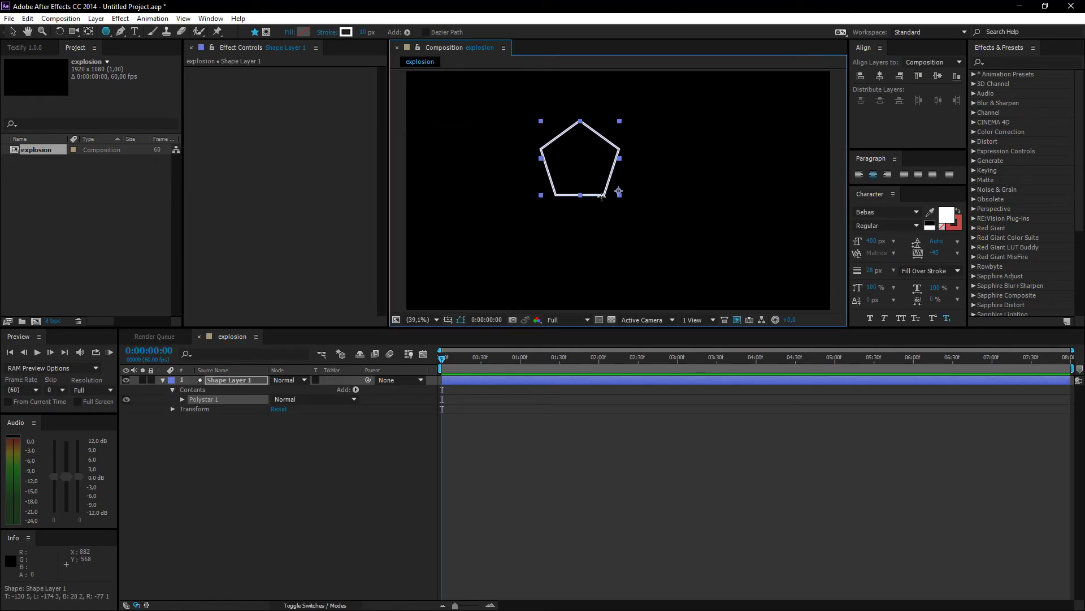
left_click(339, 500)
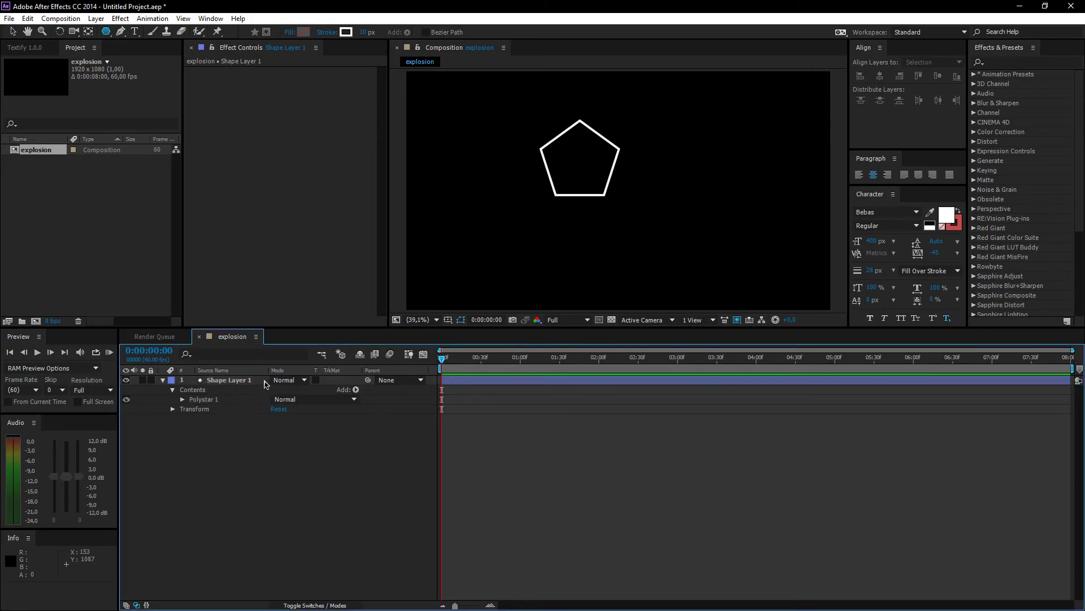
left_click(241, 380)
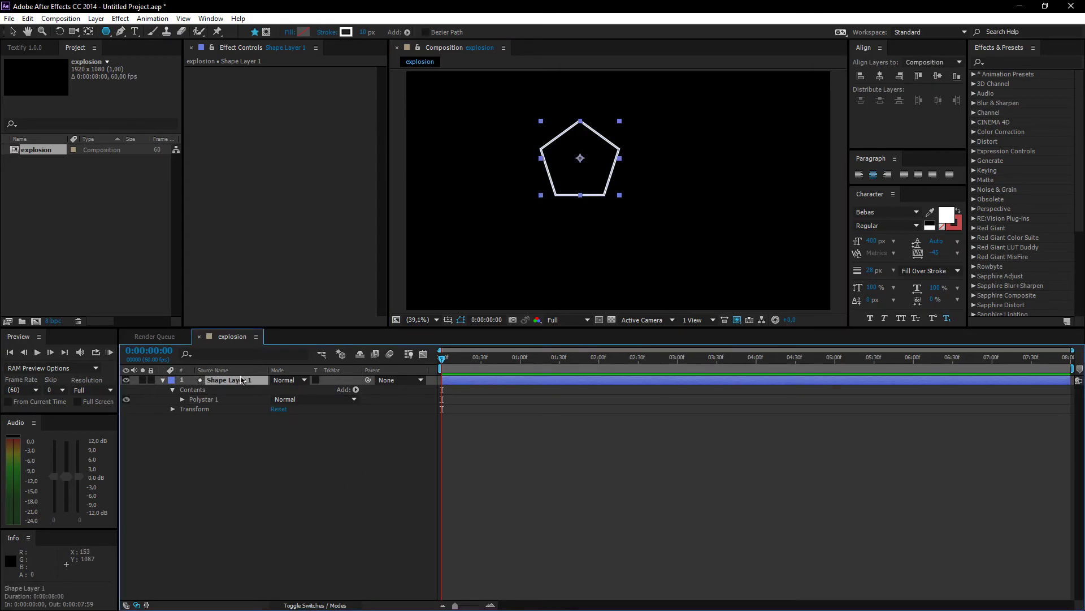
left_click(12, 32)
left_click(880, 76)
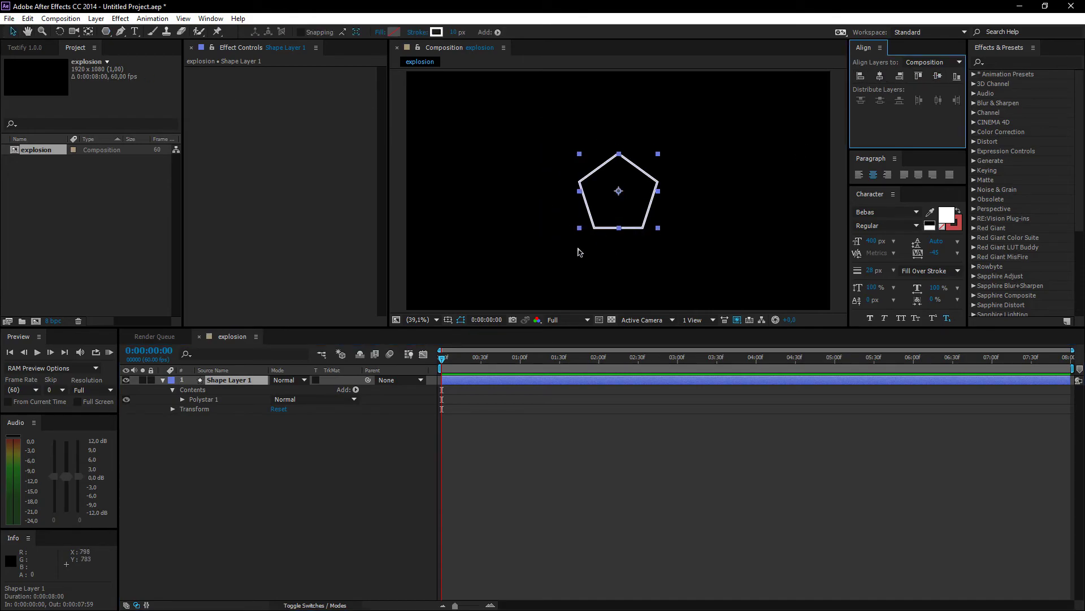
Set the polygon path's outer radius to 50
left_click(182, 400)
left_click(192, 410)
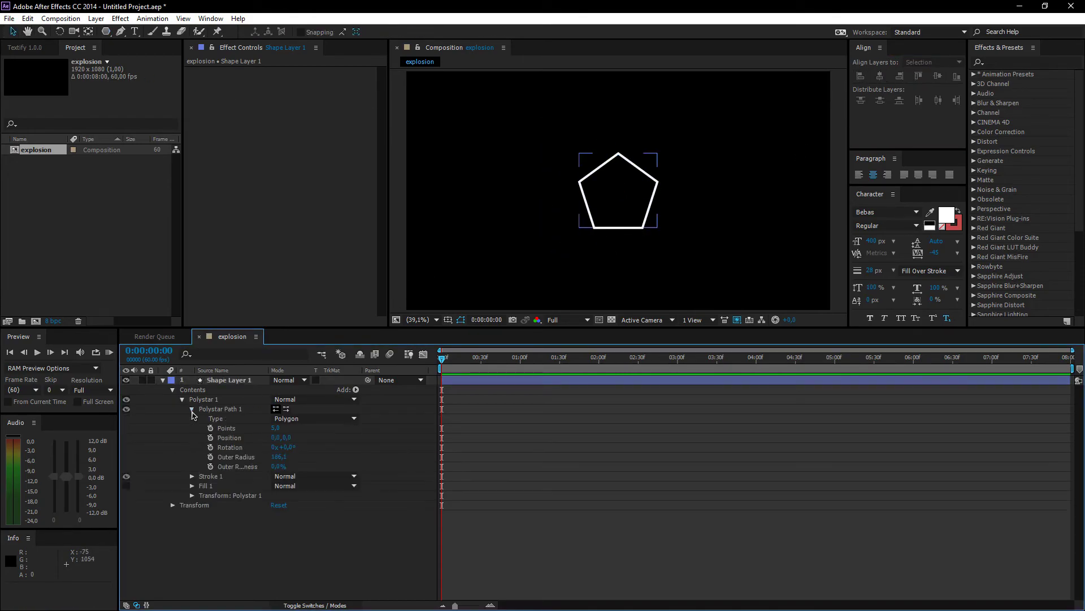
left_click_drag(283, 459, 261, 463)
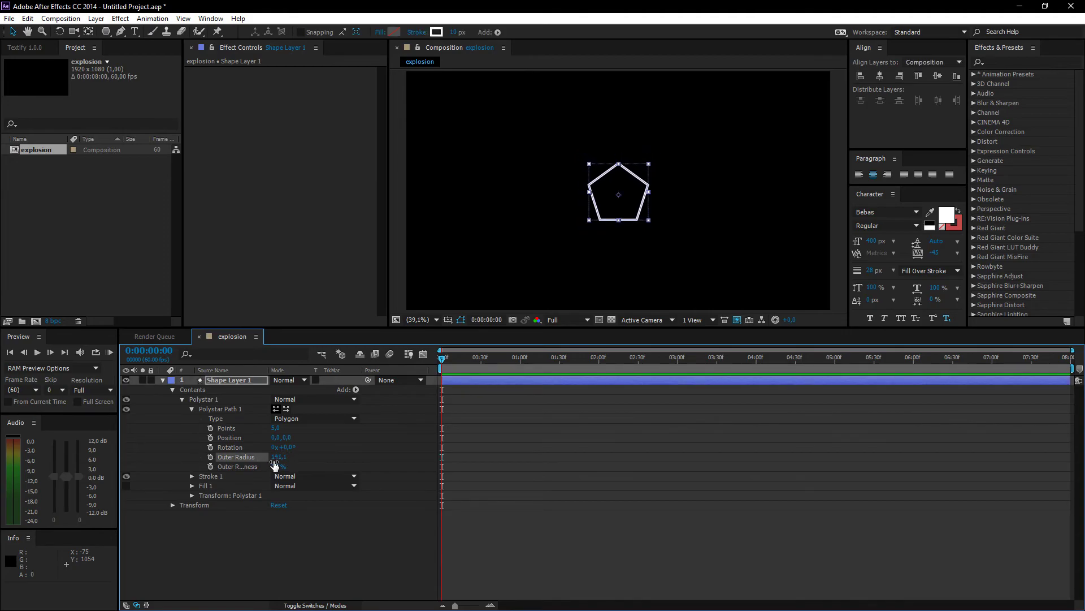
left_click(275, 458)
type("75")
key("Return")
left_click(663, 205)
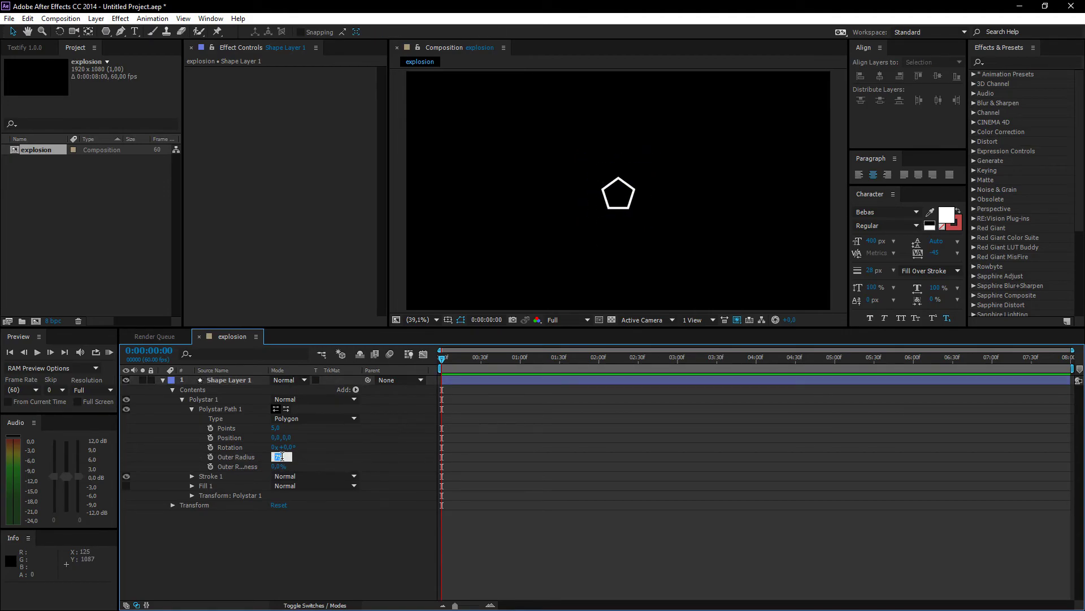
type("50")
key("Return")
Set the polygon's points to 4 to make a diamond and realign it vertically to the composition's centre
left_click(380, 442)
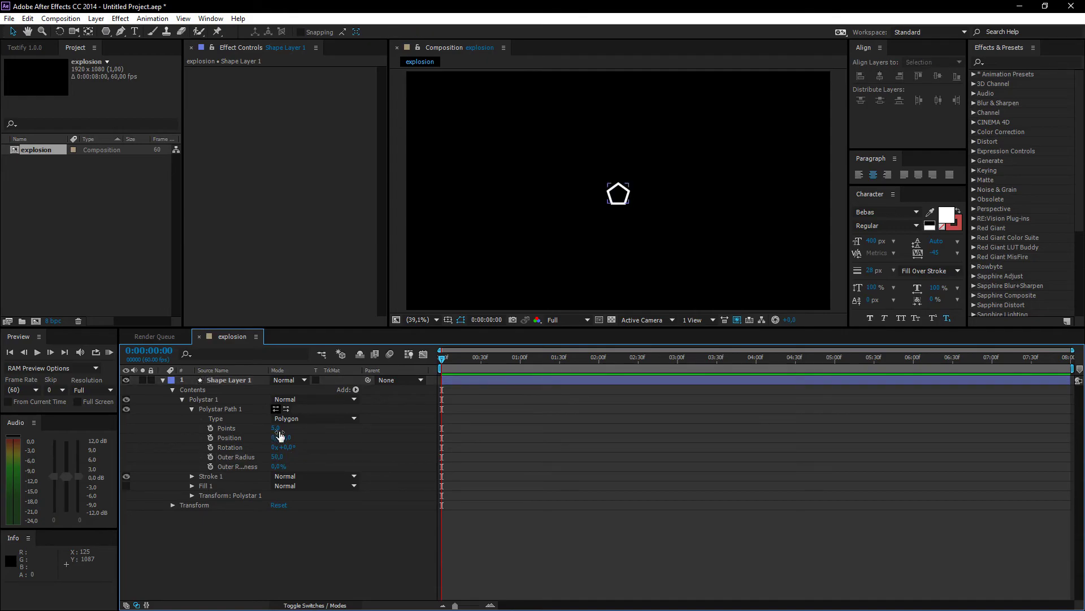
type("4")
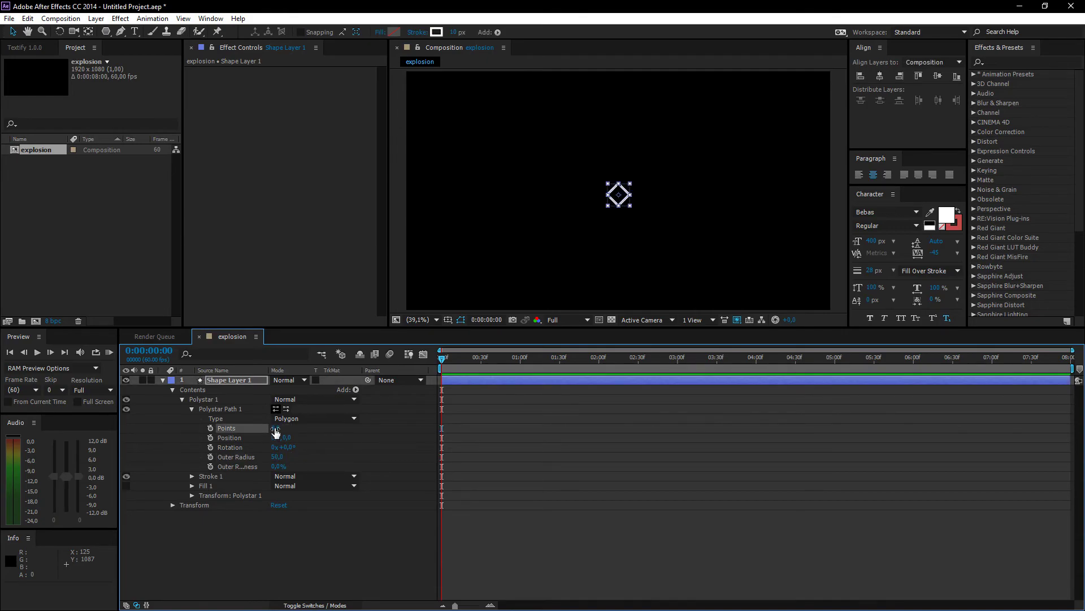
key("Return")
left_click(938, 76)
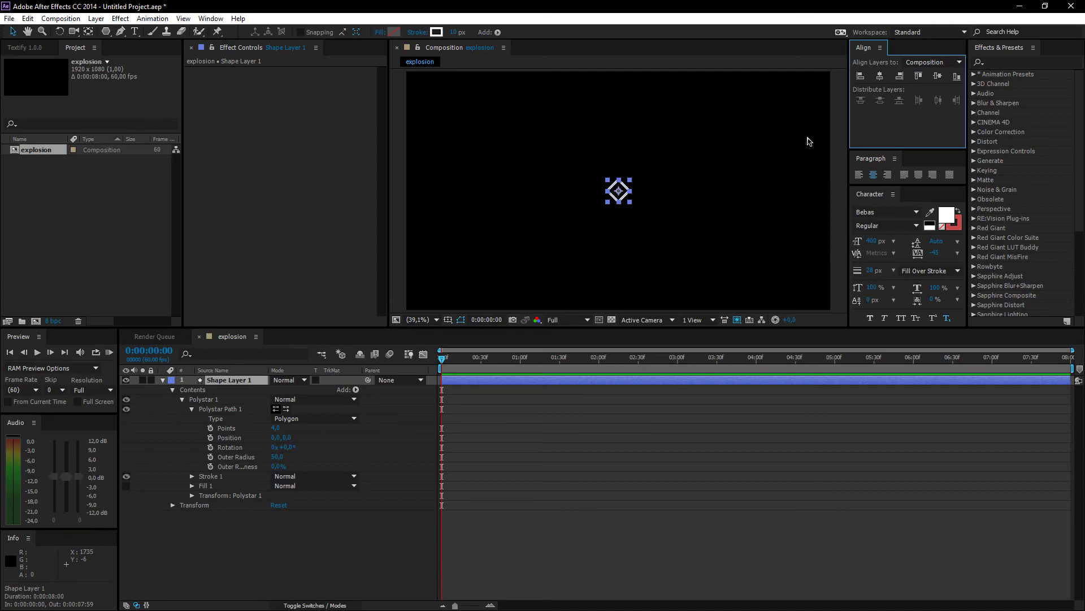
left_click(331, 529)
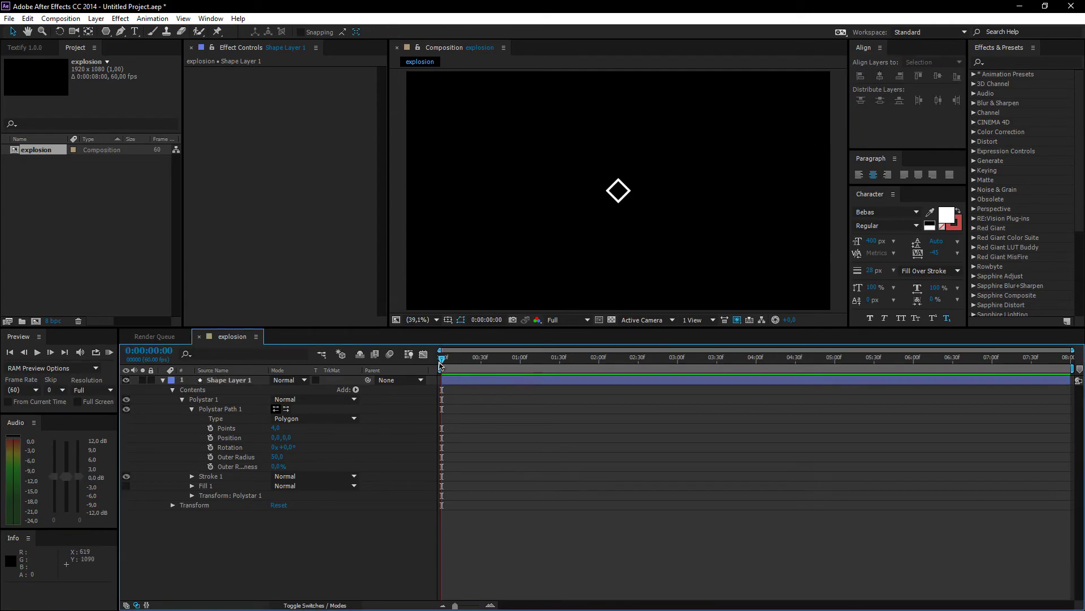
Set the diamond's stroke width to 8 px and return the current time to the start of the composition
left_click_drag(468, 366, 482, 363)
left_click(327, 379)
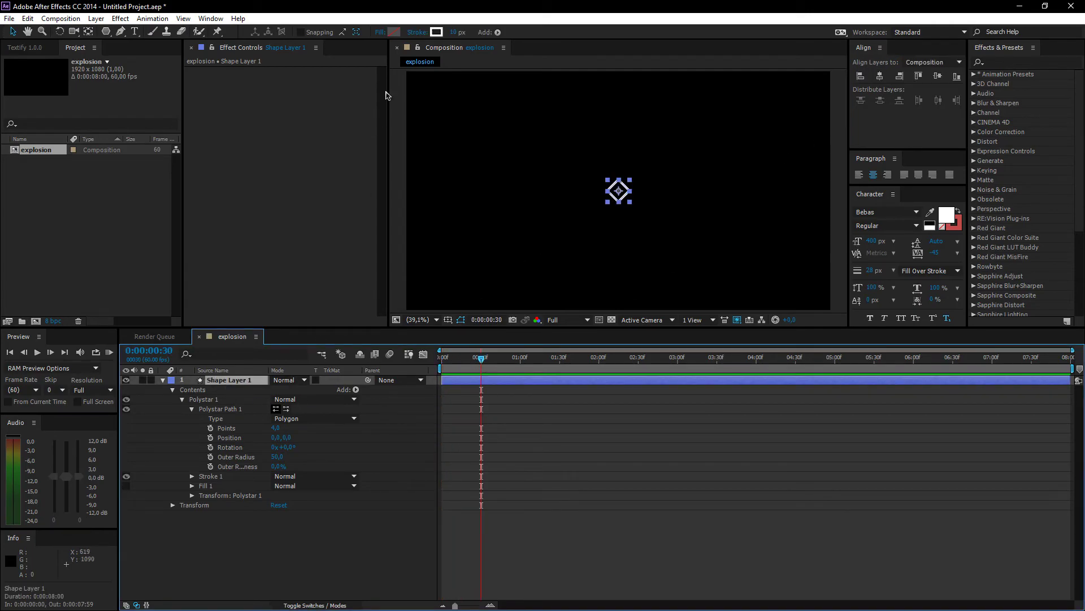
left_click(453, 33)
type("8")
key("Return")
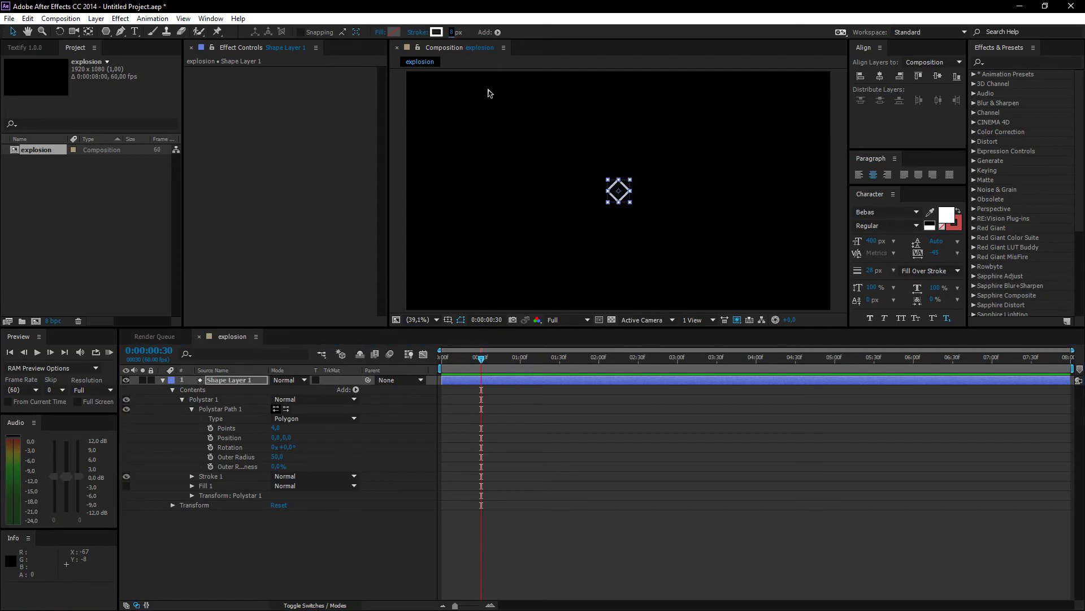
left_click(564, 431)
key("Home")
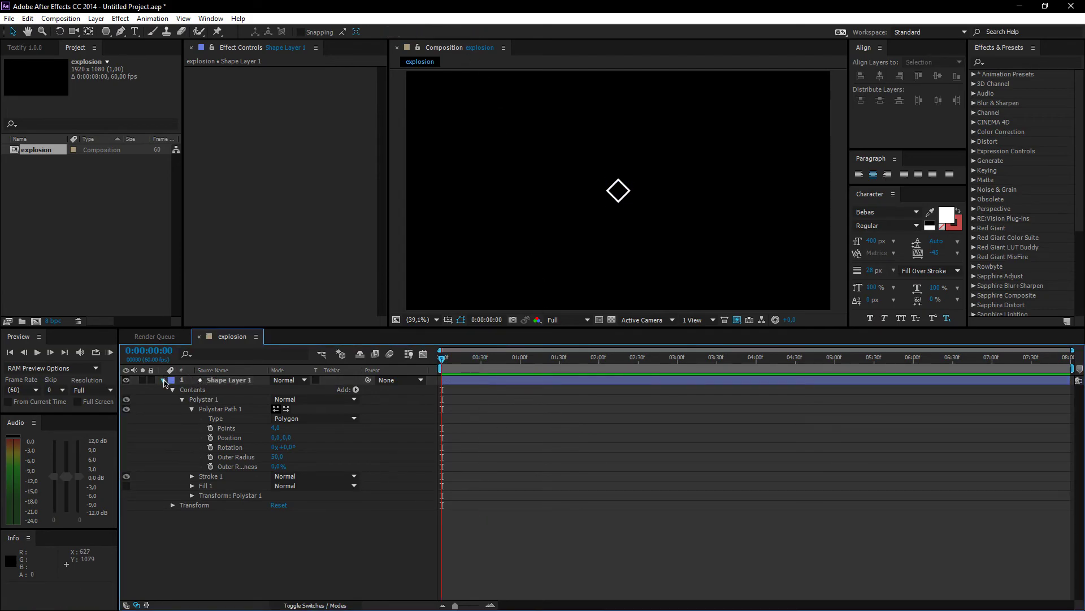
Collapse the diamond's shape layer and copy and paste it until there are 25 identical shape layers
left_click(164, 380)
left_click(224, 380)
key("ctrl+c")
key("ctrl+v")
key("ctrl+v")
key("ctrl+v")
key("ctrl+v")
key("ctrl+v")
key("ctrl+v")
key("ctrl+v")
key("ctrl+v")
key("ctrl+v")
key("ctrl+v")
key("ctrl+v")
key("ctrl+v")
key("ctrl+v")
key("ctrl+v")
key("ctrl+v")
key("ctrl+v")
key("ctrl+v")
key("ctrl+v")
key("ctrl+v")
key("ctrl+v")
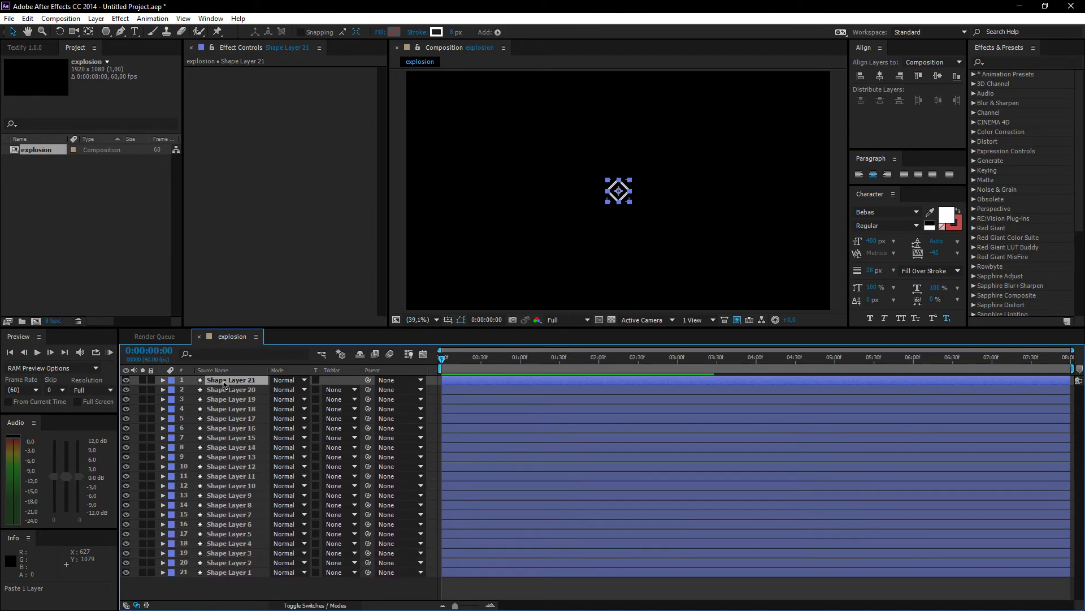
key("ctrl+v")
key("ctrl+v")
key("ctrl+v")
scroll(467, 450, "down", 1)
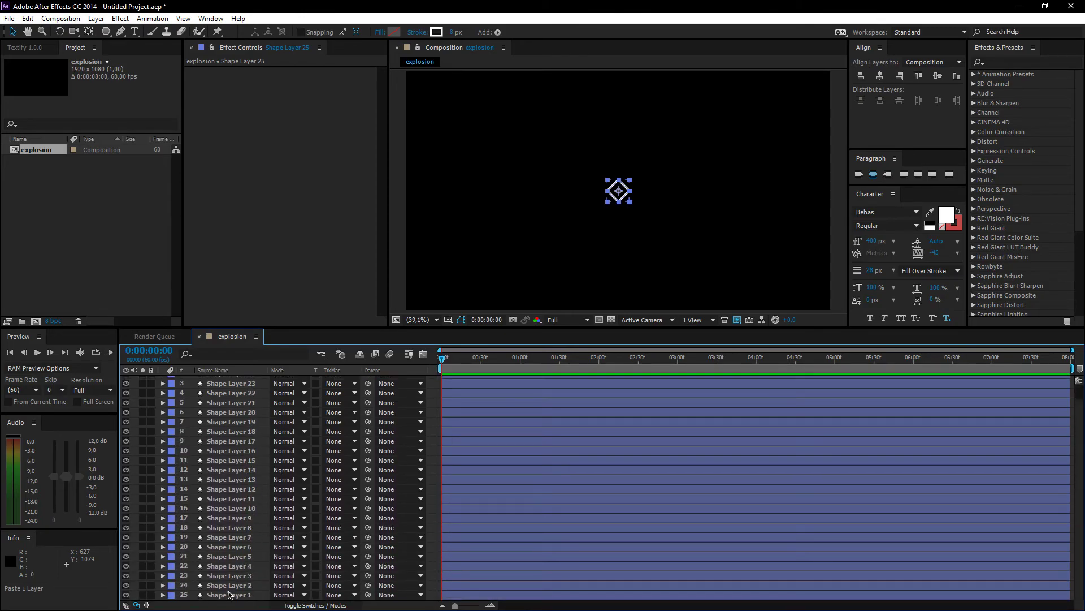
Set a Position keyframe at 0:00:00:00 on all 25 shape layers, with the diamonds at the centre
key("ctrl+a")
key("p")
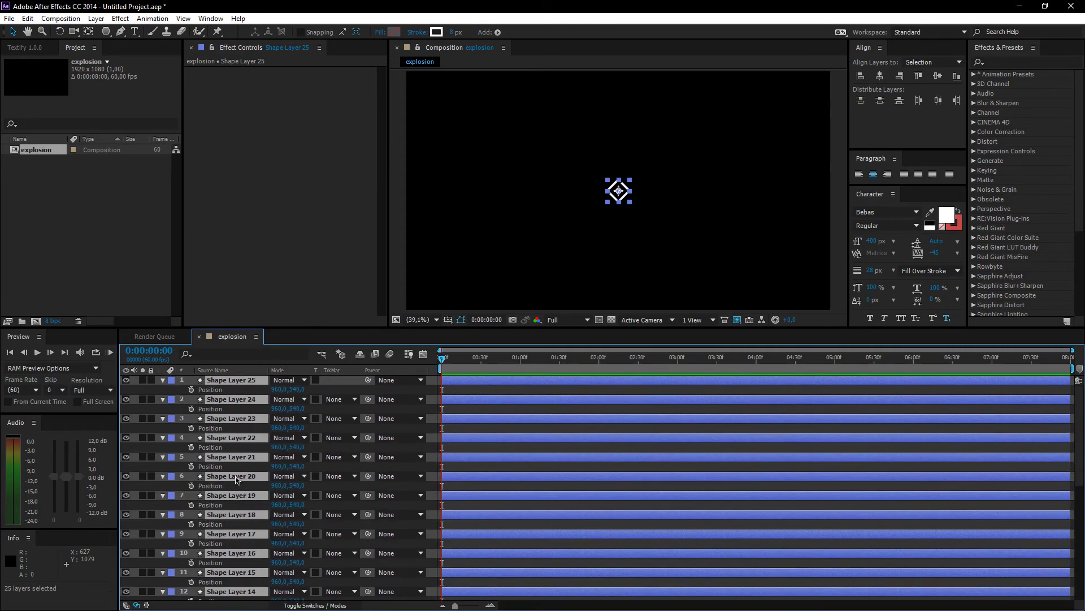
left_click(191, 428)
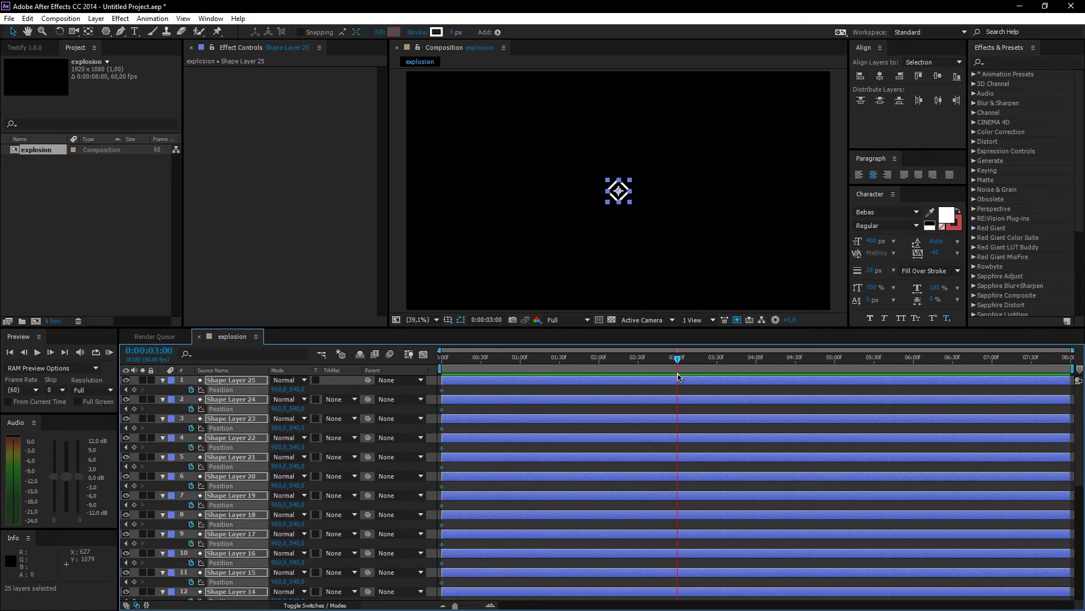
At 0:00:03:00, move diamonds from Shape Layer 25 down to Shape Layer 7 one by one to just outside the frame, clockwise from its upper-left edge
left_click(496, 295)
left_click_drag(619, 192, 395, 136)
scroll(620, 189, "down", 3)
scroll(620, 191, "up", 2)
left_click_drag(618, 191, 622, 116)
left_click(629, 195)
key("ctrl+z")
left_click_drag(632, 201, 631, 83)
left_click(674, 193)
left_click_drag(623, 194, 618, 304)
left_click(626, 196)
left_click(627, 196)
key("ctrl+z")
left_click(620, 193)
left_click(620, 194)
left_click(626, 198)
left_click(624, 200)
left_click(631, 199)
left_click(620, 194)
left_click(614, 195)
left_click(620, 193)
left_click_drag(614, 195, 516, 306)
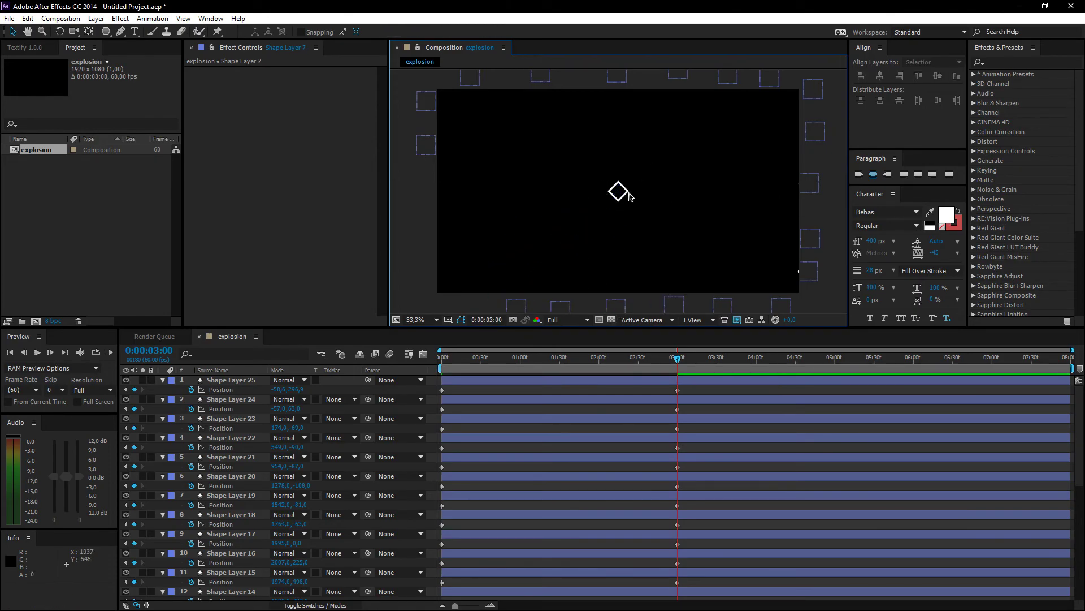
Move the remaining diamonds, Shape Layers 6 to 1, outside the frame around its lower-left corner, left edge and below its bottom edge
left_click(620, 194)
left_click_drag(620, 194, 407, 294)
left_click(620, 194)
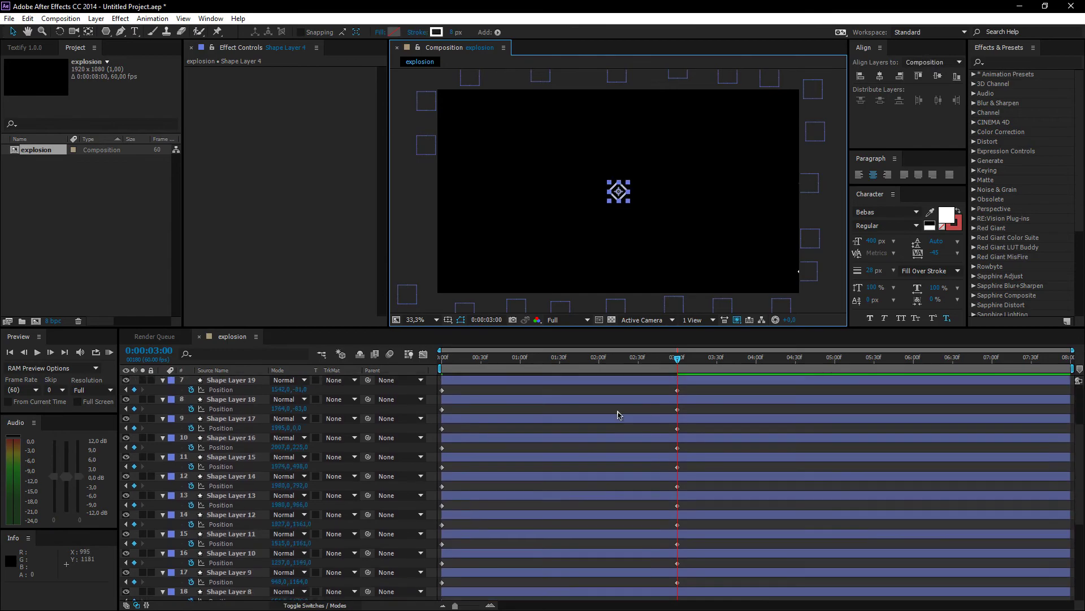
left_click_drag(620, 194, 428, 183)
left_click(625, 191)
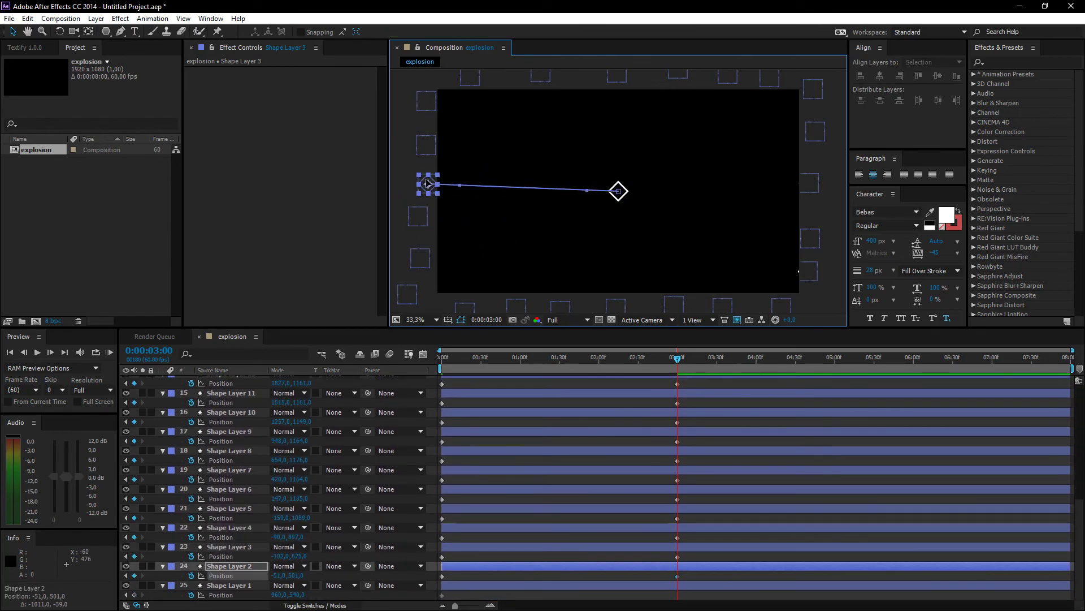
left_click_drag(620, 186, 600, 224)
key("ctrl+z")
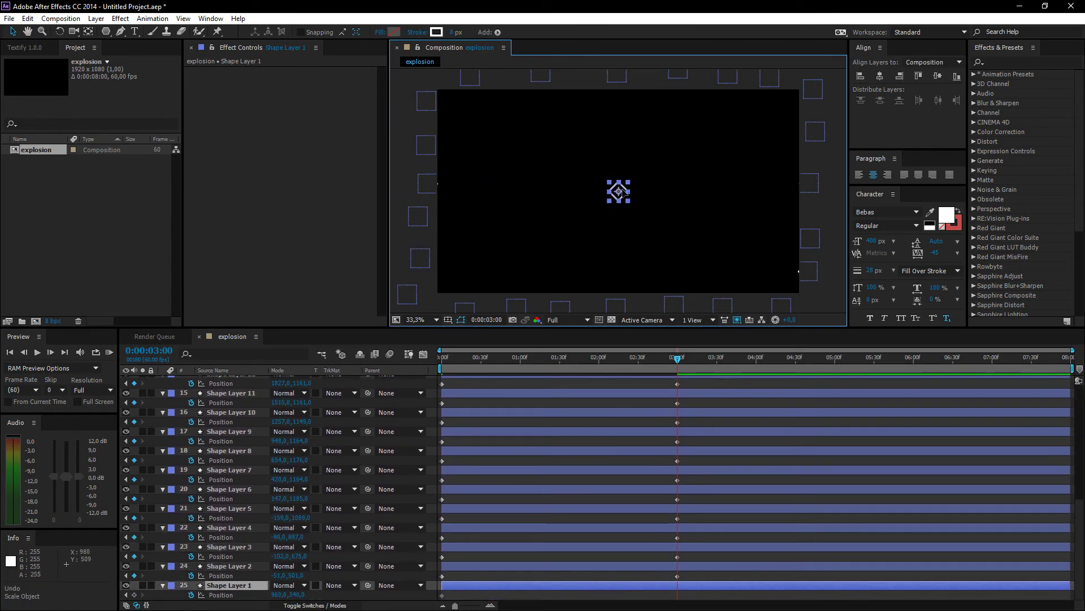
left_click_drag(621, 187, 650, 303)
left_click(231, 393)
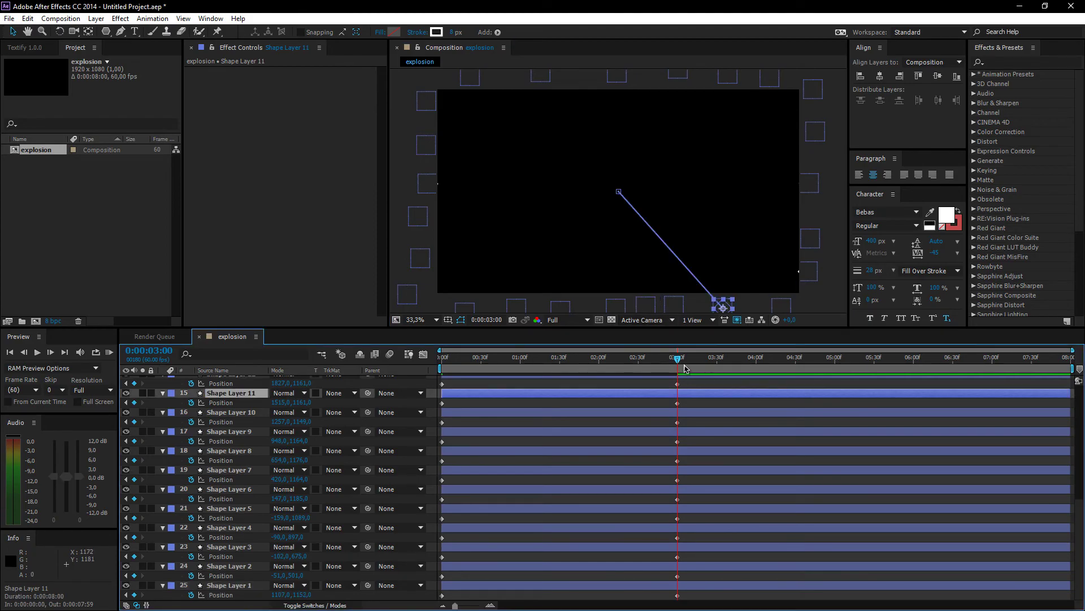
scroll(400, 402, "up", 6)
scroll(400, 402, "up", 3)
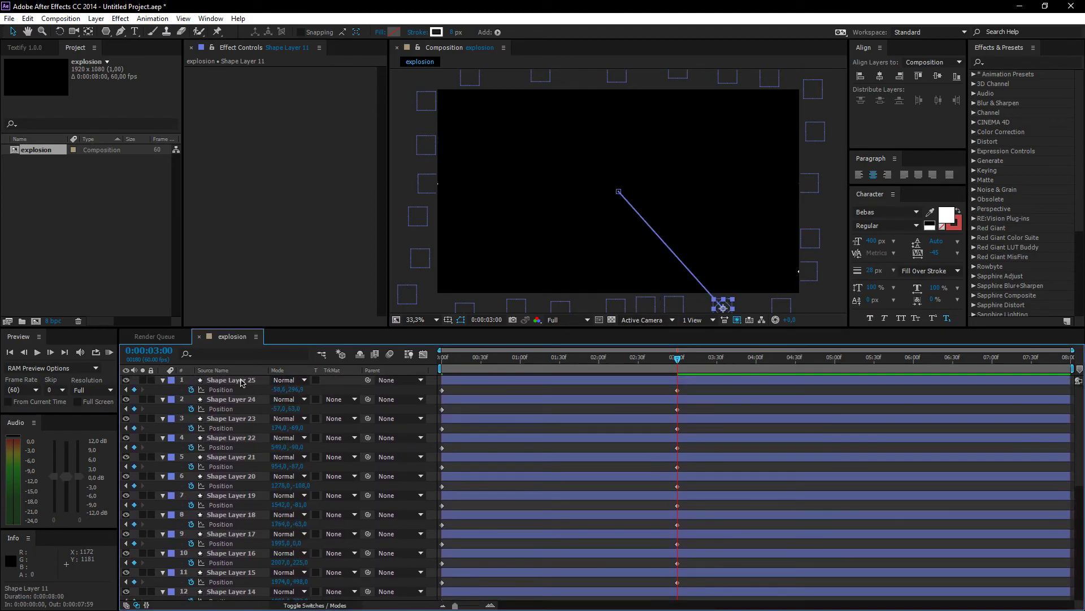
Set a Rotation keyframe on all 25 shape layers at 0:00:00:00, and move the current time to 0:00:03:00
left_click(240, 380)
scroll(259, 509, "down", 10)
scroll(259, 523, "down", 2)
left_click(242, 586, "shift")
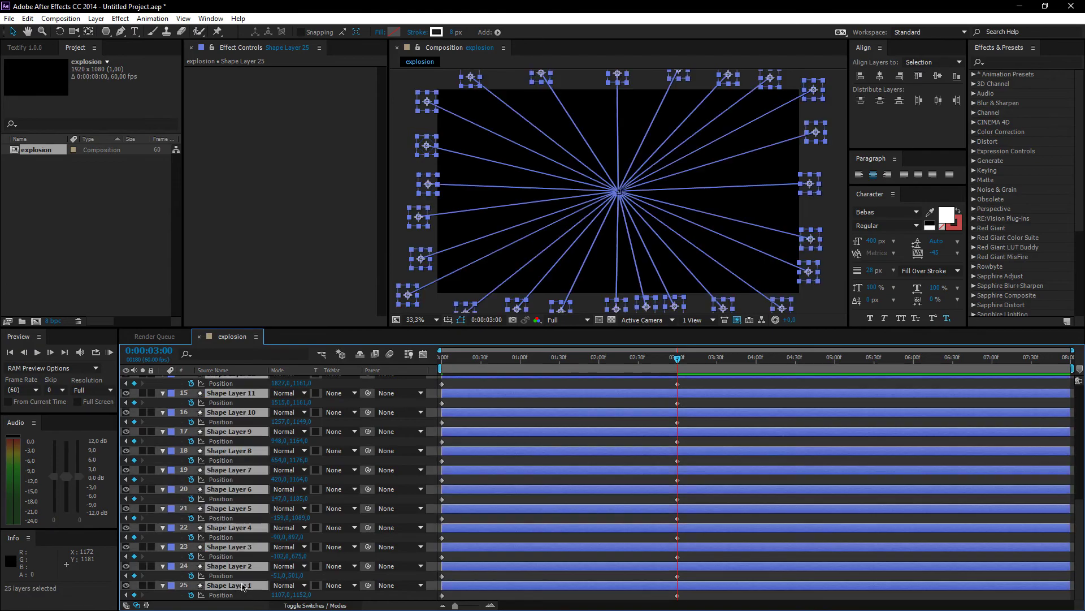
key("r")
scroll(616, 462, "up", 10)
left_click_drag(677, 358, 412, 398)
key("alt+shift+r")
left_click_drag(461, 366, 679, 385)
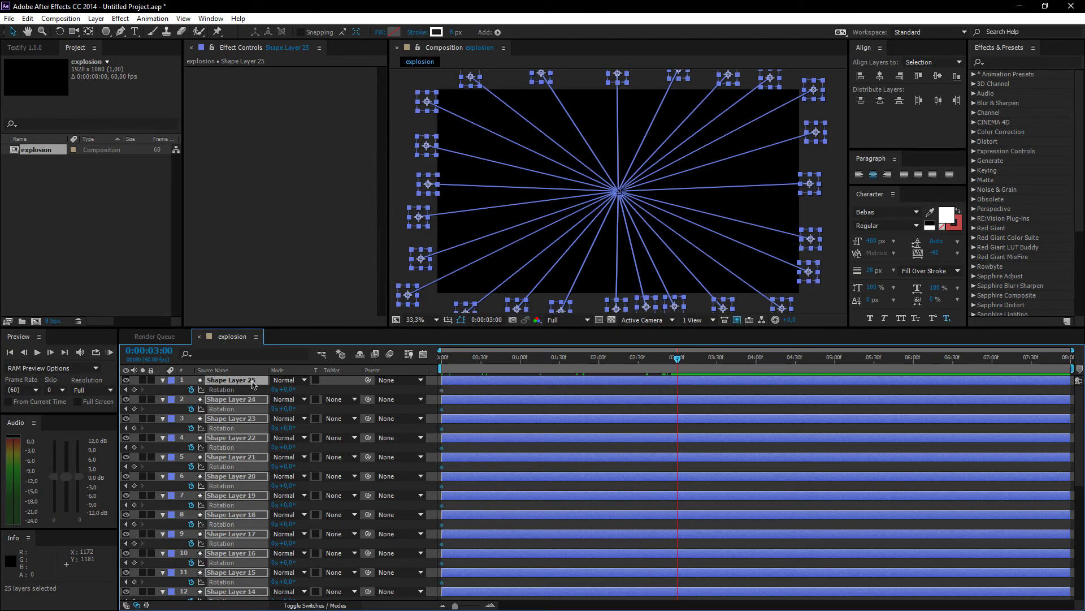
key("F2")
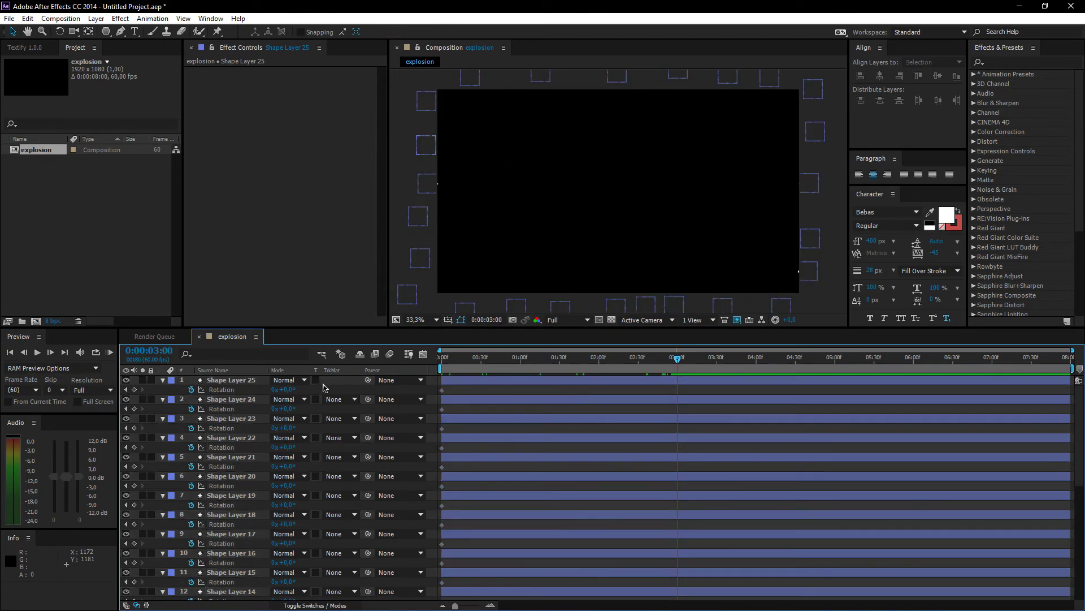
left_click(288, 390)
type("80")
key("Tab")
type("90")
key("Tab")
At 0:00:03:00, set the rotation of Shape Layers 25, 24 and 23 to 300°, 180° and 350°
left_click(289, 389)
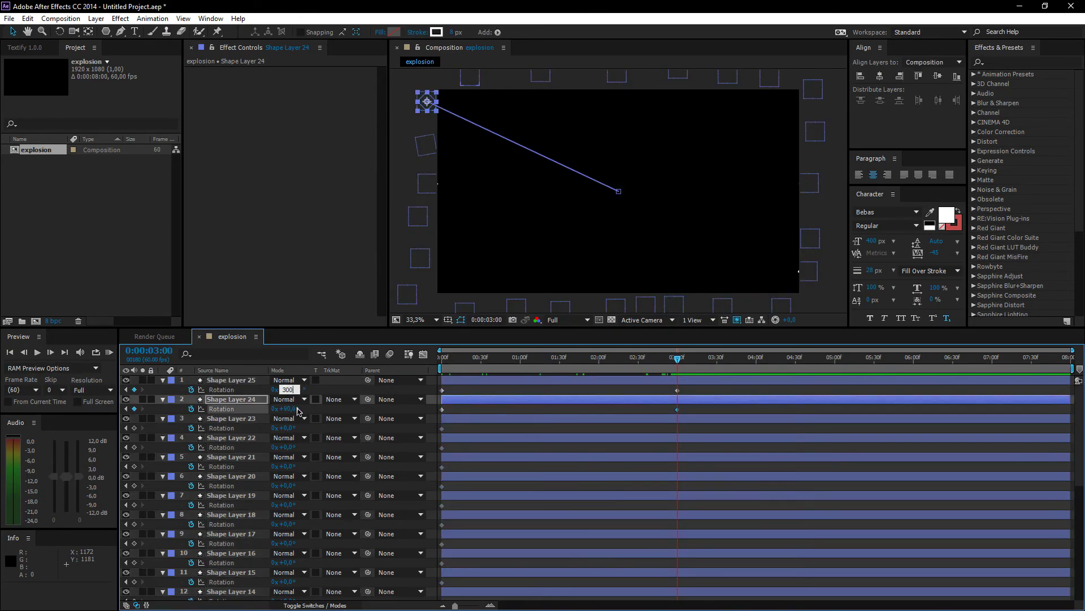
type("300")
key("Tab")
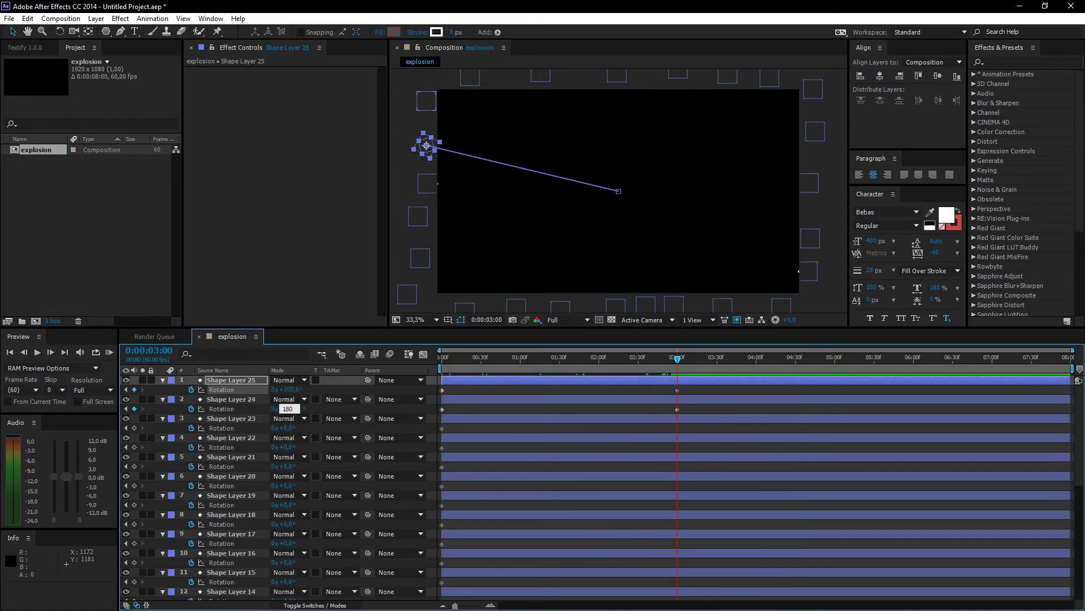
key("Tab")
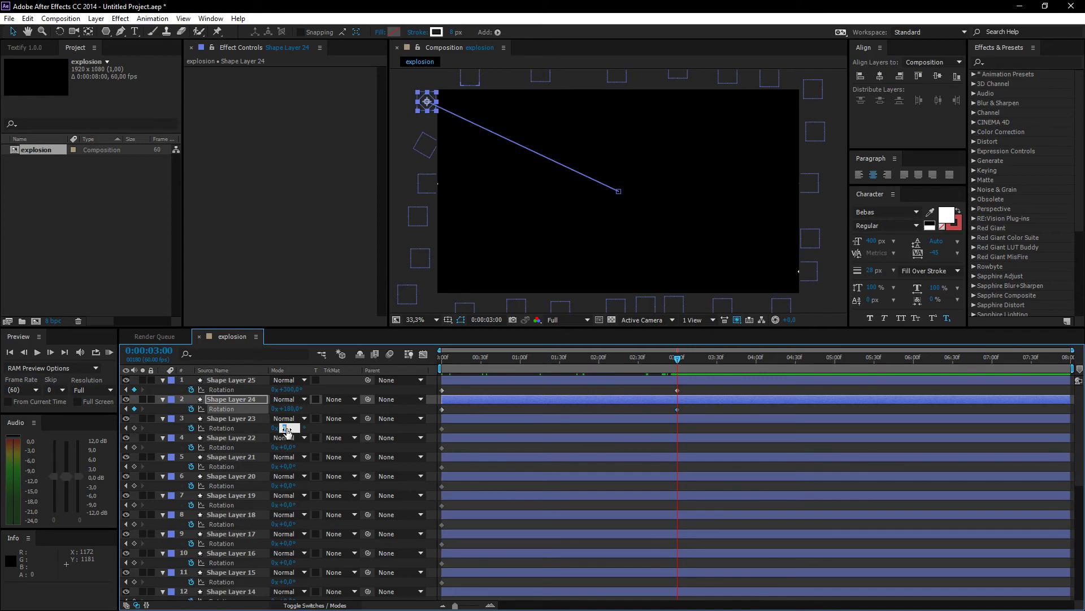
key("Tab")
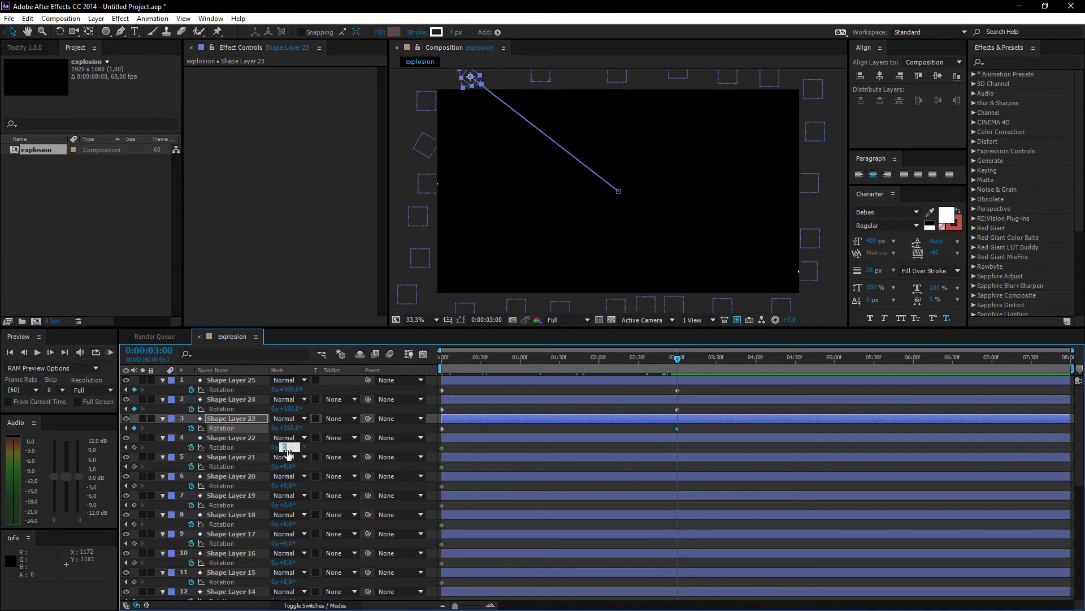
Set the rotation of Shape Layers 22, 21 and 20 at 0:00:03:00 to 90°, 190° and 350°
type("90")
key("Tab")
type("190")
key("Tab")
type("350")
key("Tab")
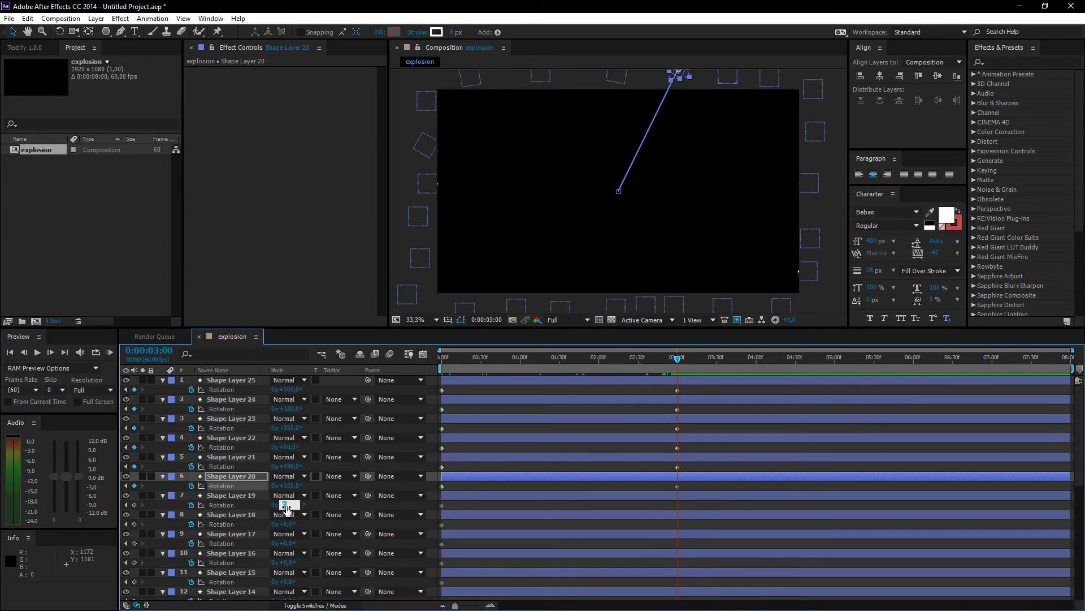
Set the rotation of Shape Layers 19, 18, 17 and 16 at 0:00:03:00 to 410°, 150°, 350° and 100°
type("410")
key("Tab")
type("150")
key("Tab")
type("350")
key("Tab")
type("100")
key("Tab")
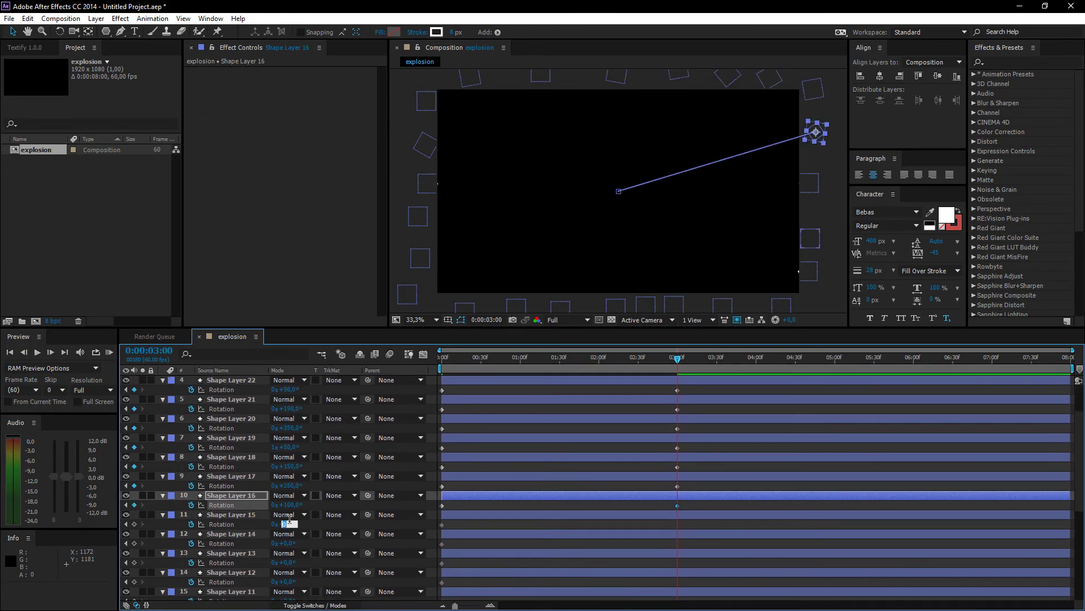
Set the rotation of Shape Layers 15, 14, 13 and 12 at 0:00:03:00 to 460°, 111°, 650° and 400°
type("460")
key("Tab")
type("111")
key("Tab")
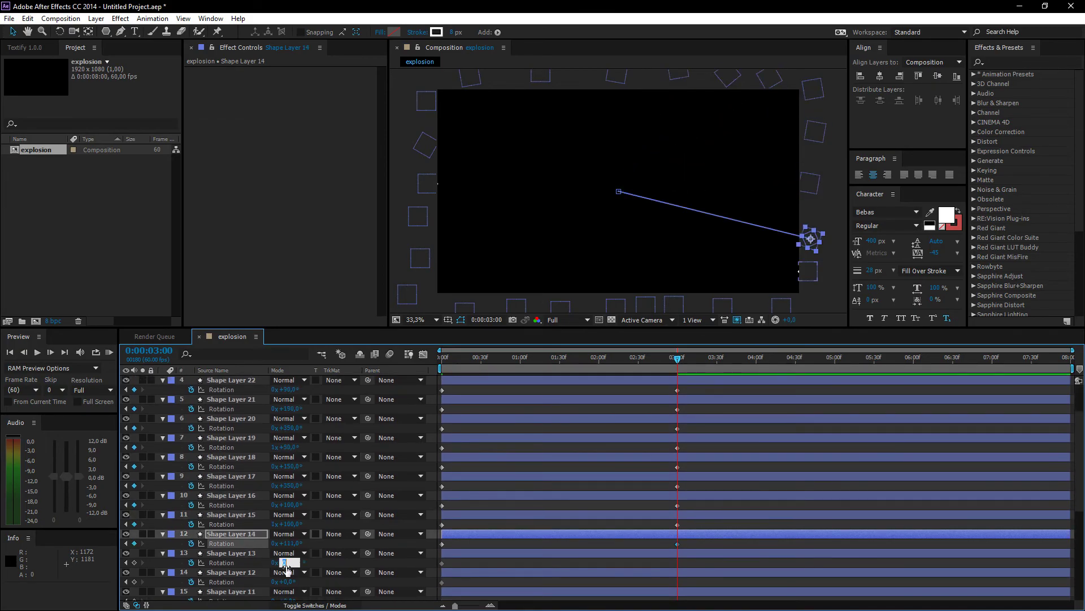
type("650")
key("Tab")
type("400")
key("Tab")
Set the rotation of Shape Layers 11, 10, 9 and 8 at 0:00:03:00 to 150°, 450°, 550° and 180°
type("350")
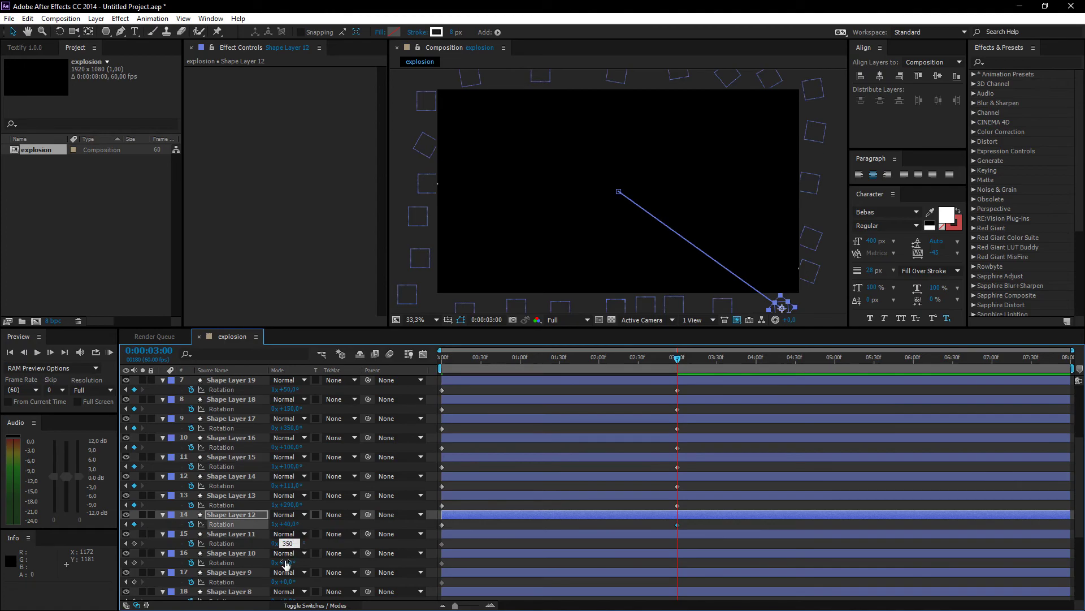
key("Tab")
type("3")
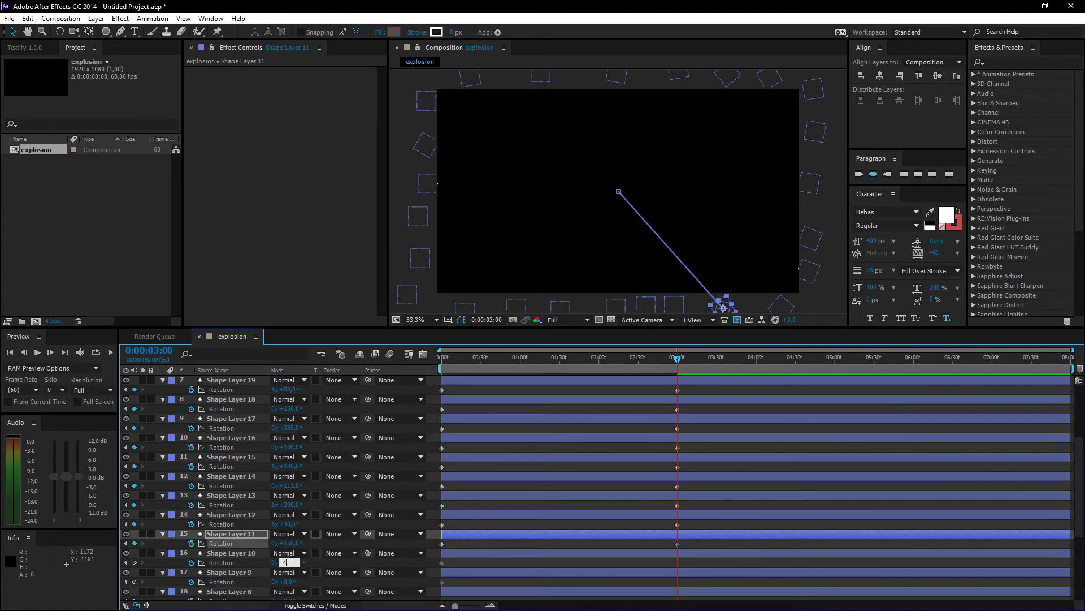
type("50")
key("Tab")
type("550")
key("Tab")
type("180")
key("Tab")
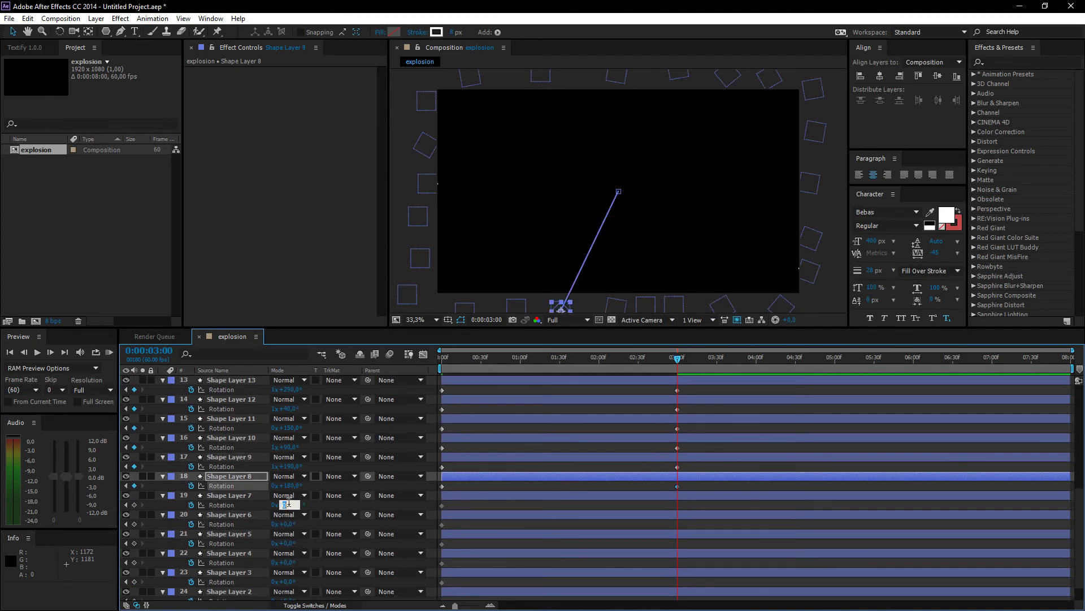
Set the rotation of Shape Layers 7, 6, 5 and 4 at 0:00:03:00 to 554°, 125°, 350° and 245°
type("554")
key("Tab")
type("125")
key("Tab")
type("350")
key("Tab")
type("245")
key("Tab")
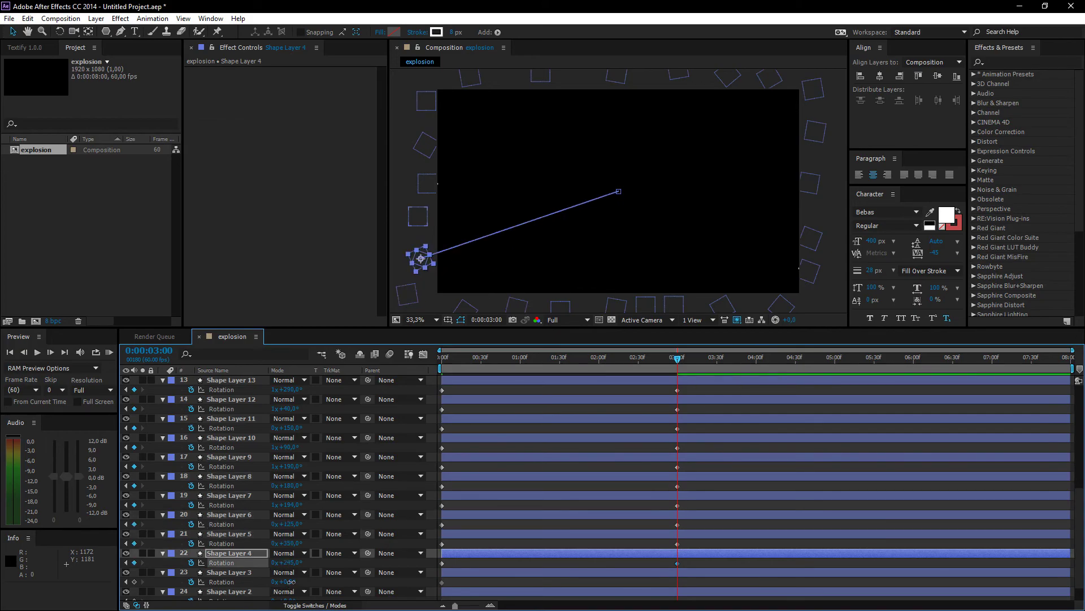
Set the rotation of Shape Layers 3, 2 and 1 at 0:00:03:00 to 125°, 650° and 180°
type("125")
key("Tab")
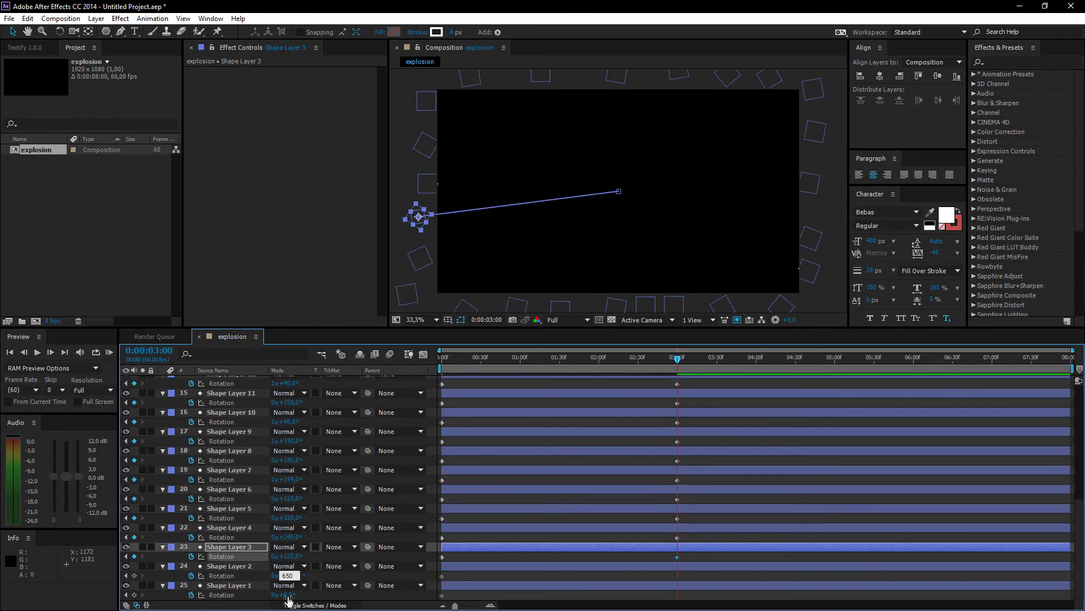
type("650")
key("Tab")
key("Return")
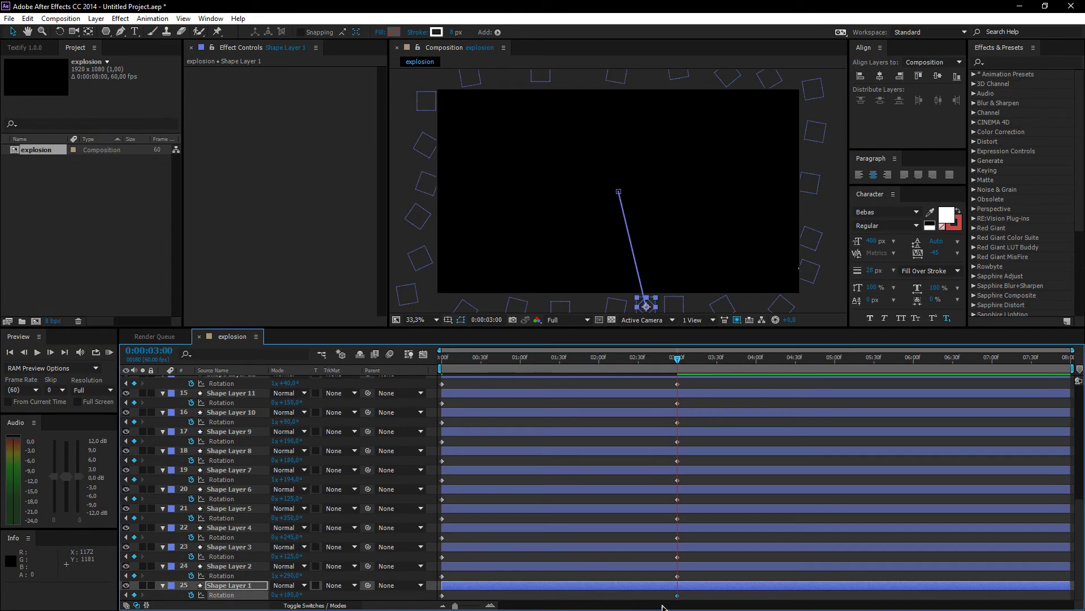
Scale all 25 shape layers to 25% at 0:00:00:00 and set a Scale keyframe on them there
scroll(697, 394, "up", 5)
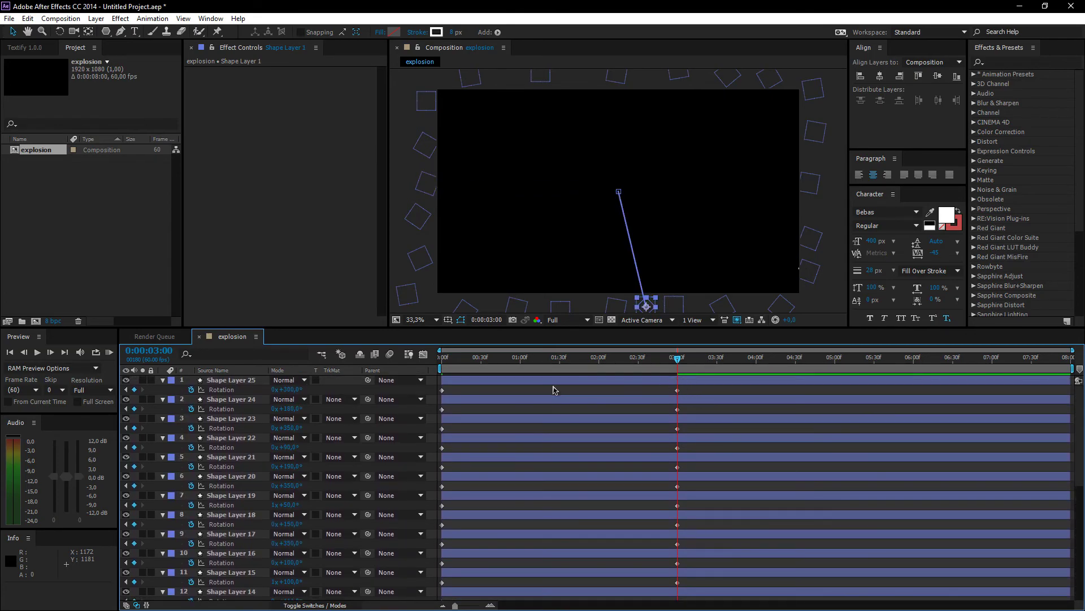
left_click(225, 383)
scroll(243, 526, "down", 5)
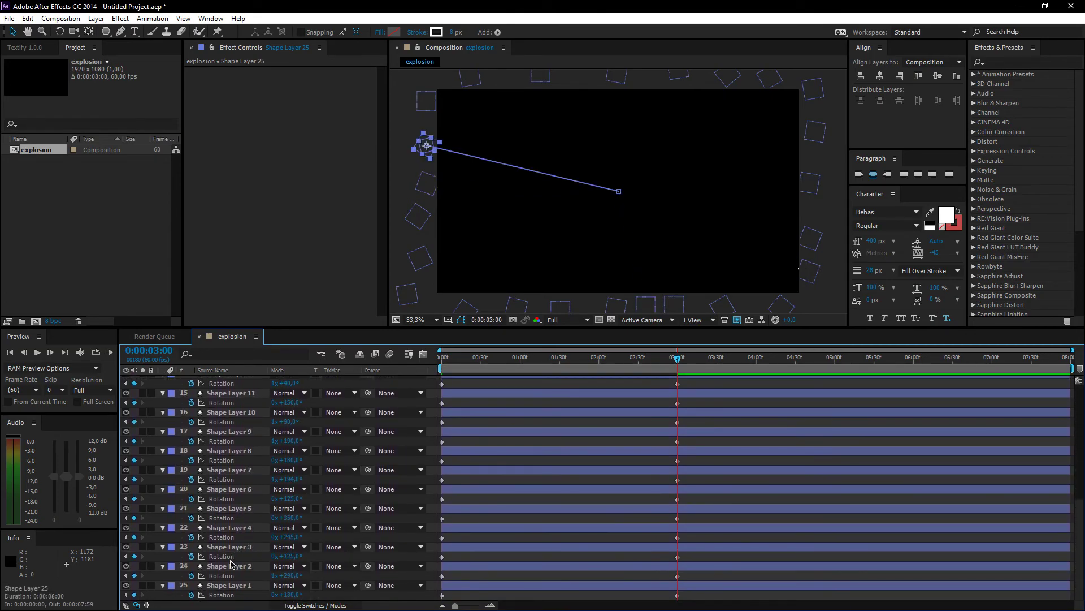
left_click(229, 585, "shift")
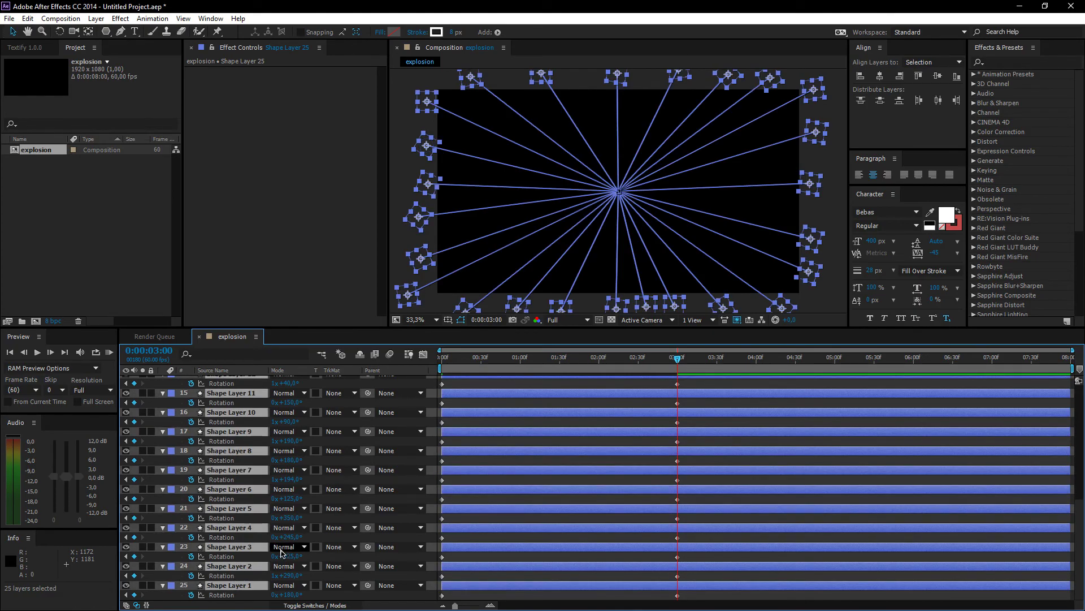
key("s")
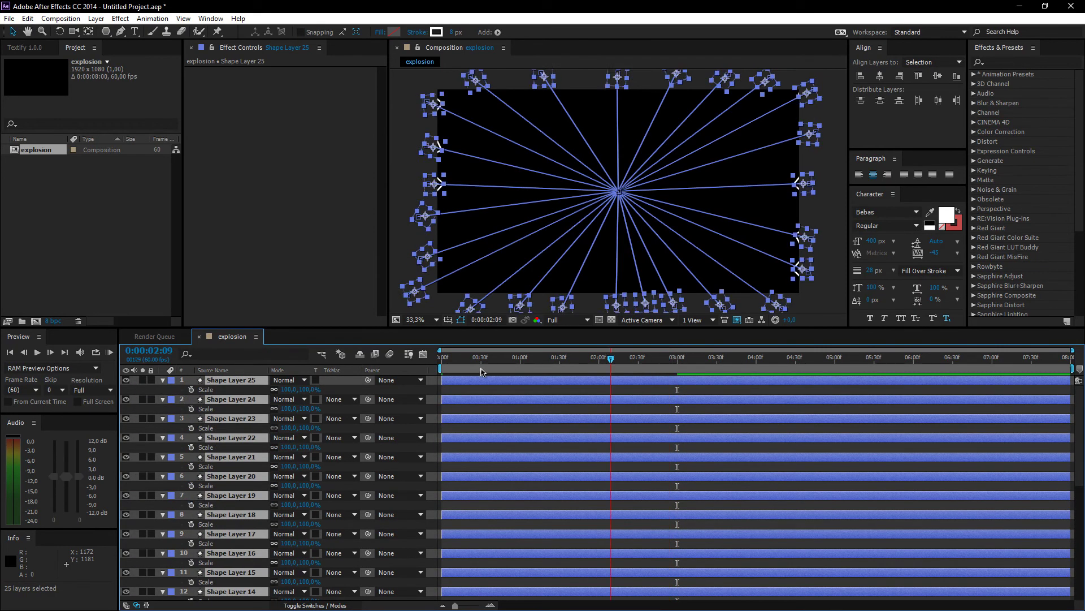
key("Home")
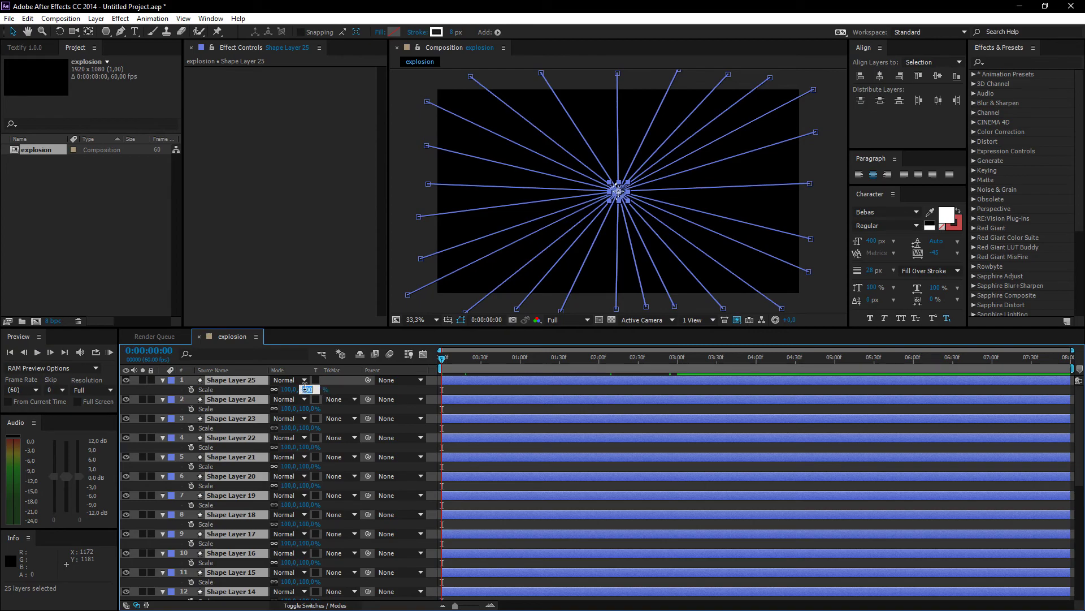
type("25")
key("Return")
left_click(191, 389)
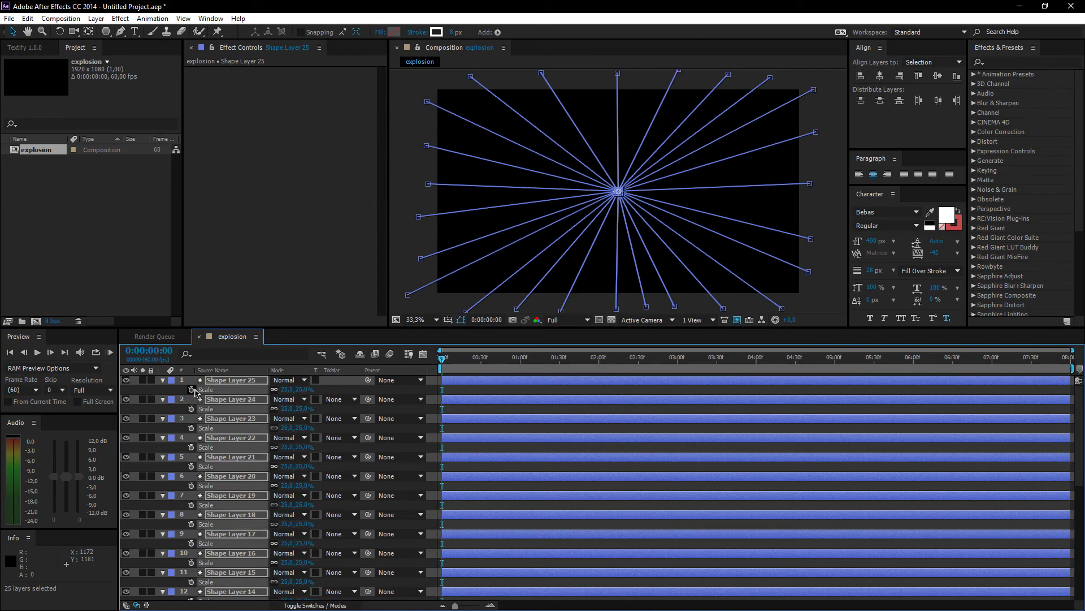
At 0:00:03:00, set the scale of Shape Layers 25, 24 and 23 individually to 100%, 150% and 50%
left_click_drag(456, 373, 681, 384)
left_click(650, 383)
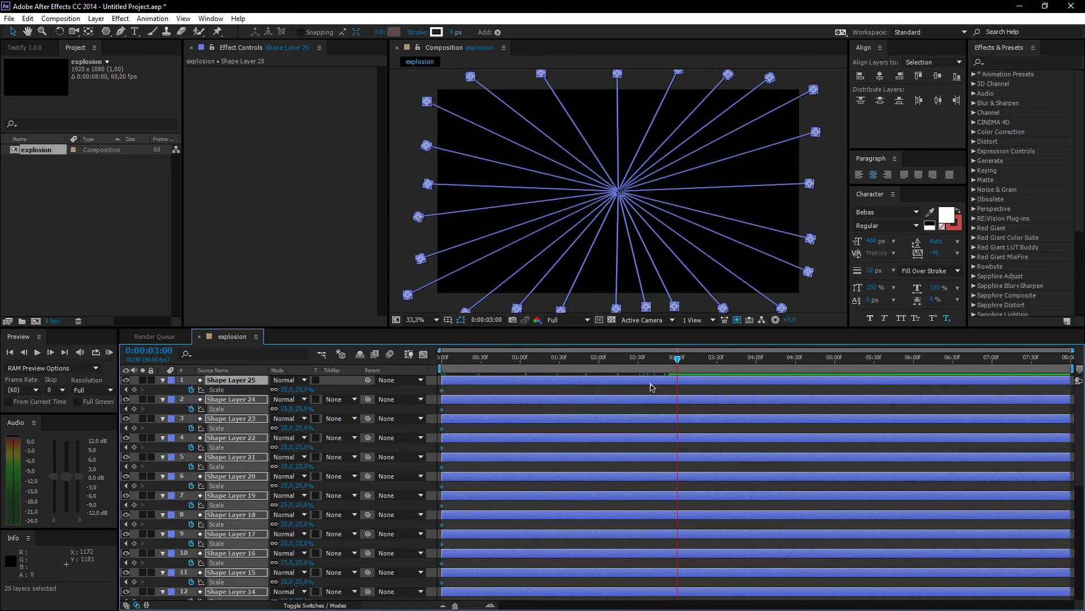
left_click(515, 389)
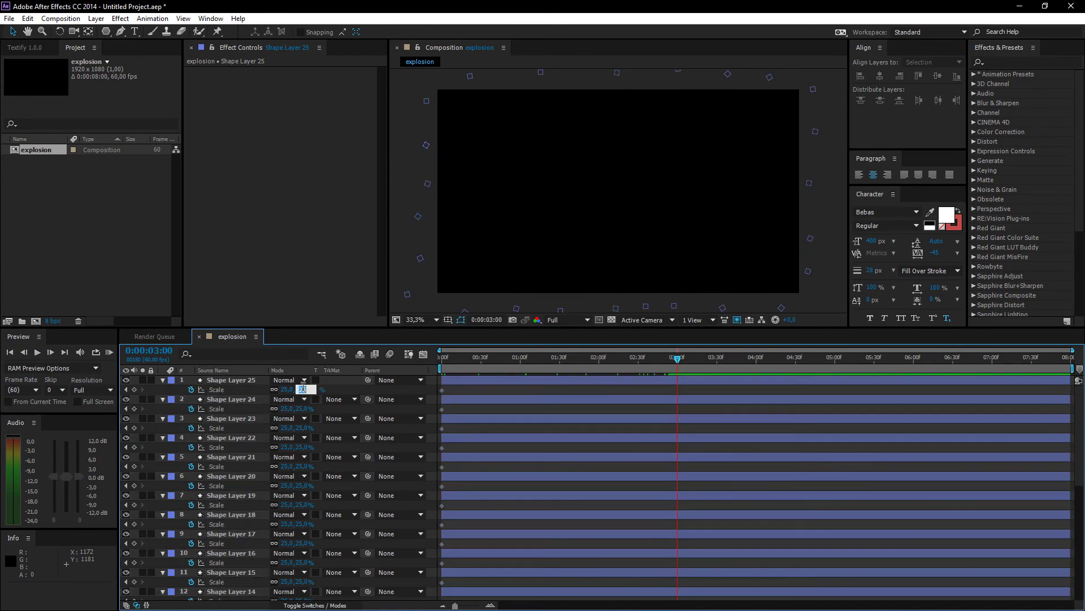
left_click(303, 408)
type("150")
left_click(304, 427)
type("50")
Set the scale of Shape Layers 22, 21, 20 and 19 at 0:00:03:00 to 200%, 100%, 120% and 30%
left_click(304, 446)
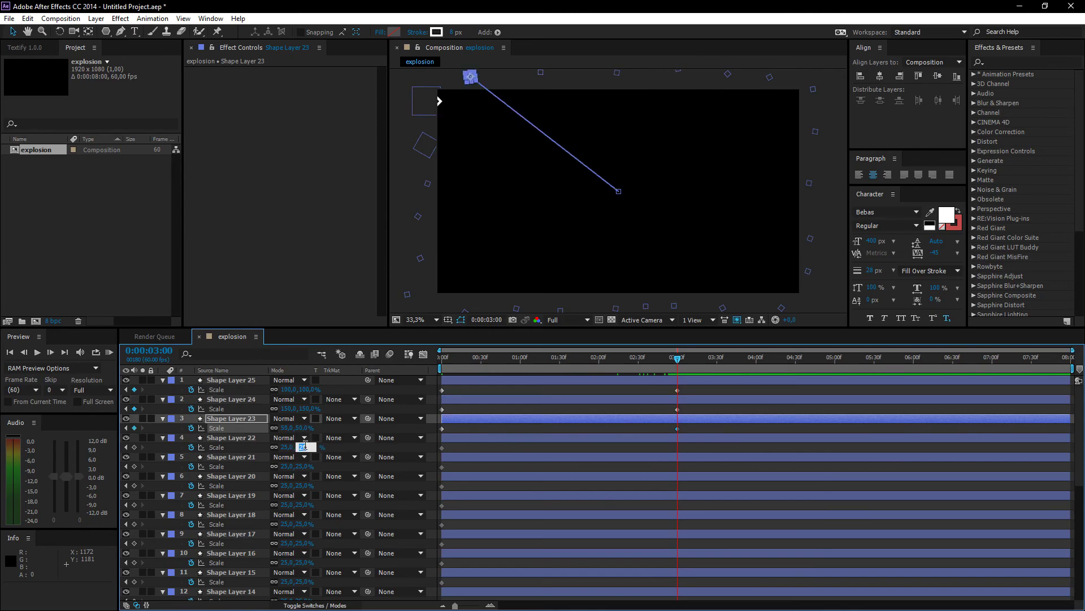
type("200")
left_click(303, 466)
left_click(303, 485)
type("120")
left_click(303, 504)
type("100")
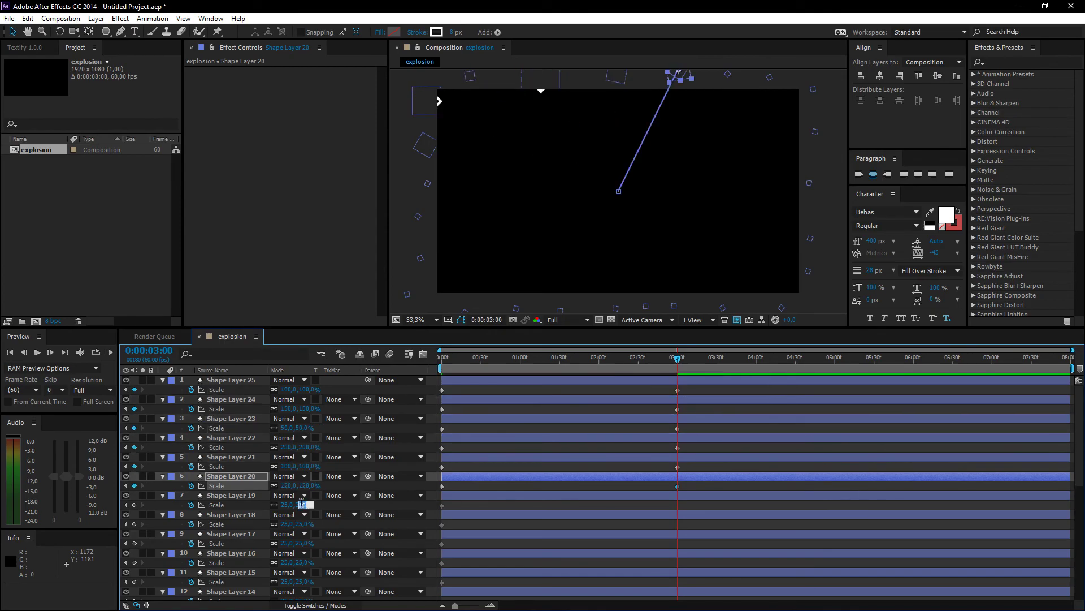
Set the scale of Shape Layers 18, 17 and 16 at 0:00:03:00 to 150%, 100% and 80%
left_click(303, 524)
type("250")
key("Return")
left_click(303, 543)
type("100")
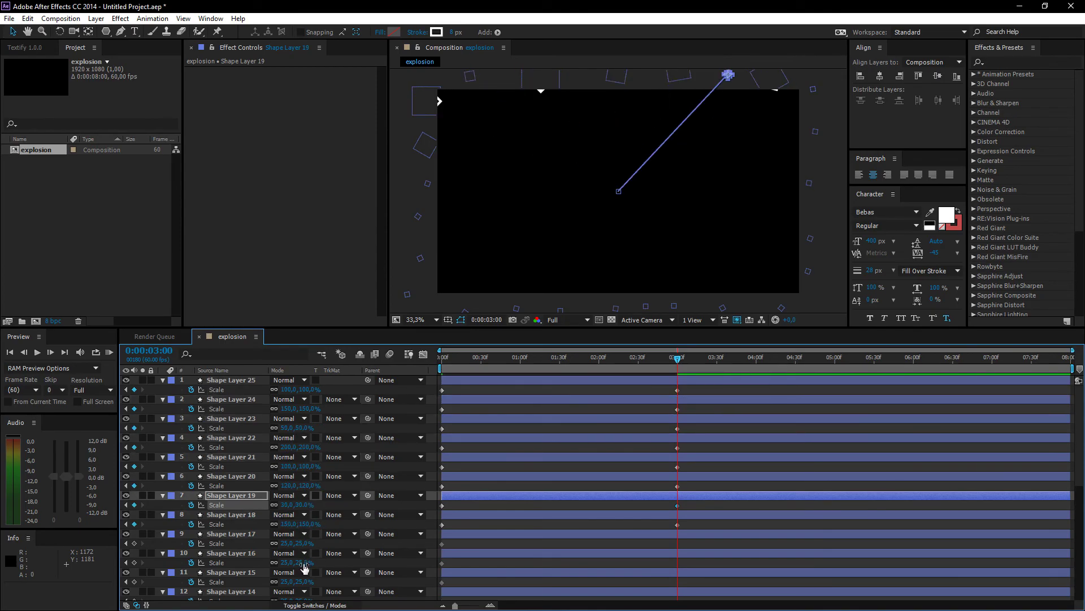
left_click(303, 562)
type("80")
key("Return")
Set the scale of Shape Layers 15, 14, 13 and 12 at 0:00:03:00 to 160%, 80%, 180% and 50%
scroll(334, 551, "down", 3)
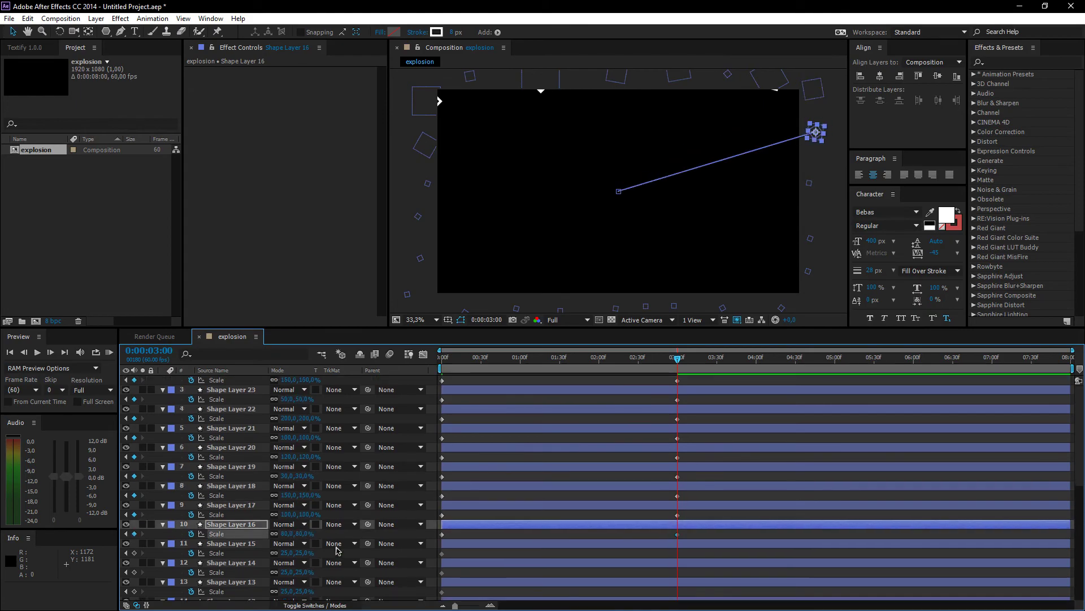
left_click(297, 505)
left_click(303, 495)
type("160")
left_click(304, 514)
type("80")
left_click(300, 533)
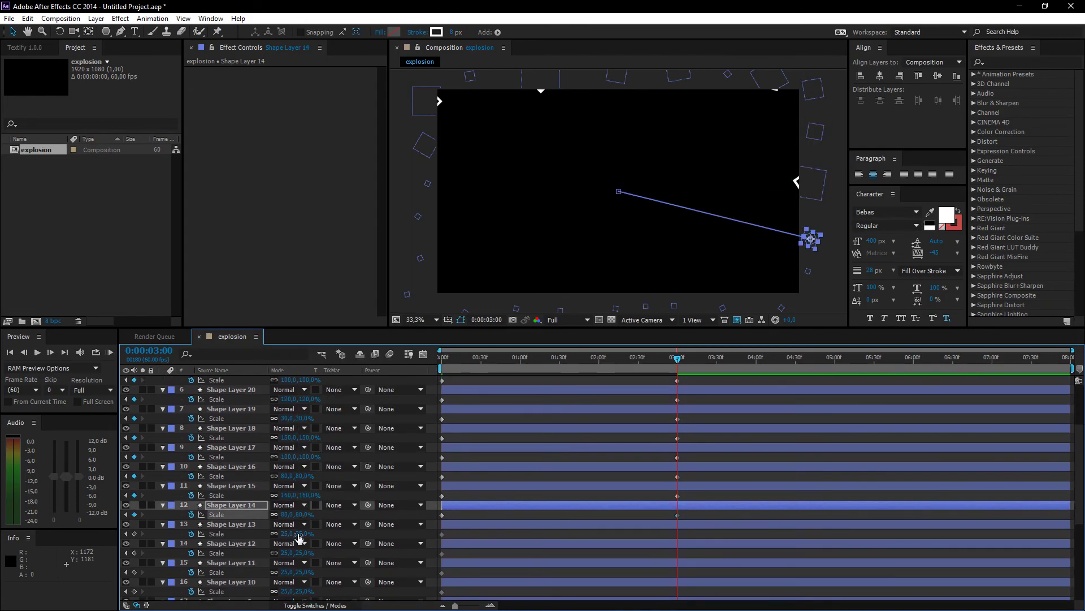
type("180")
key("Return")
type("50")
Set the scale of Shape Layers 11, 10 and 9 at 0:00:03:00 to 100%, 150% and 50%
scroll(301, 542, "down", 3)
left_click(303, 514)
type("100")
left_click(302, 533)
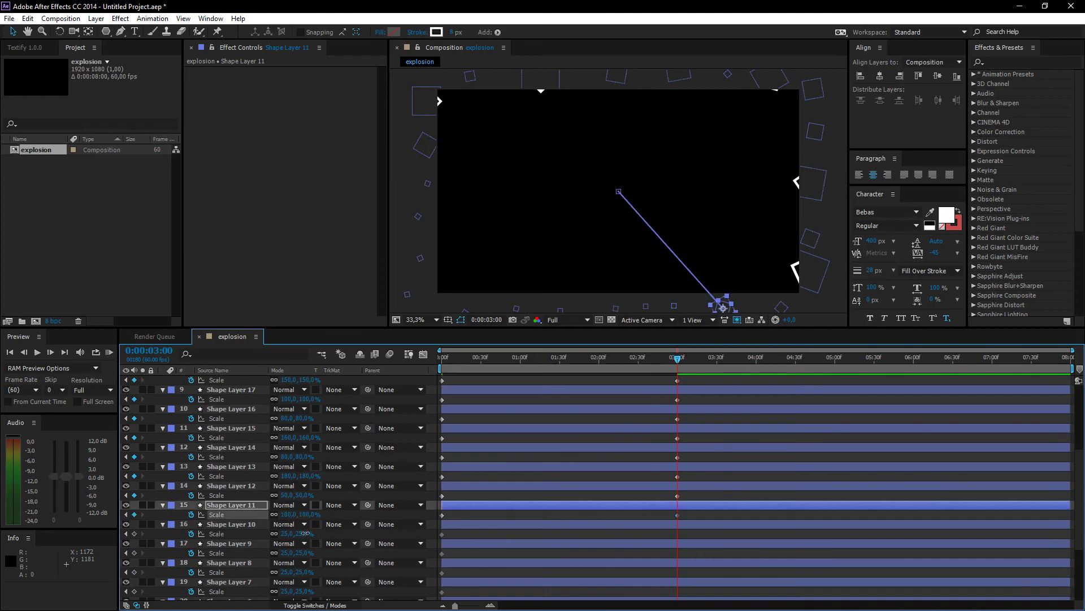
type("150")
left_click(305, 552)
type("50")
Set the scale of Shape Layers 8, 7 and 6 at 0:00:03:00 to 200%, 150% and 80%
left_click(305, 571)
type("20")
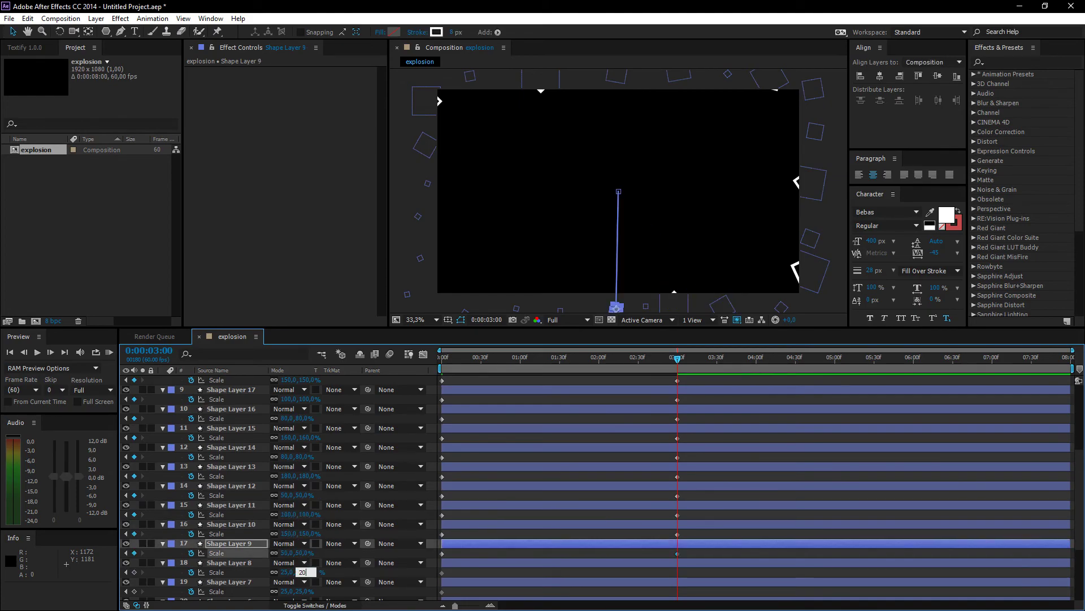
type("0")
scroll(306, 560, "down", 5)
left_click(305, 479)
type("150")
left_click(306, 499)
type("80")
key("Return")
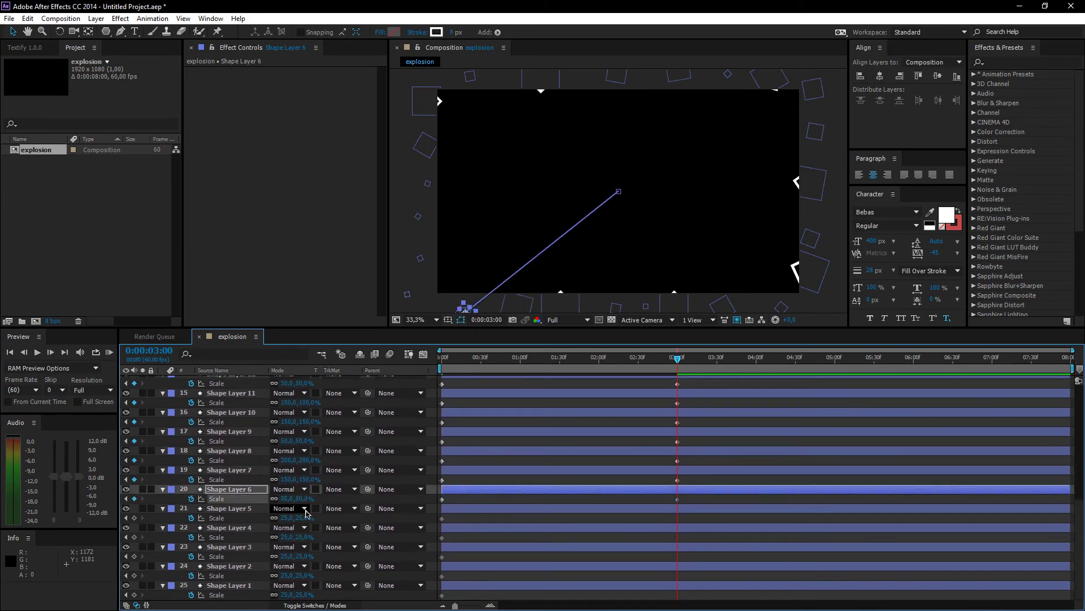
Set the scale of Shape Layers 5, 4, 3, 2 and 1 at 0:00:03:00 to 100%, 150%, 110%, 30% and 100%
left_click(303, 517)
type("100")
left_click(303, 537)
type("150")
left_click(304, 556)
type("110")
left_click(303, 575)
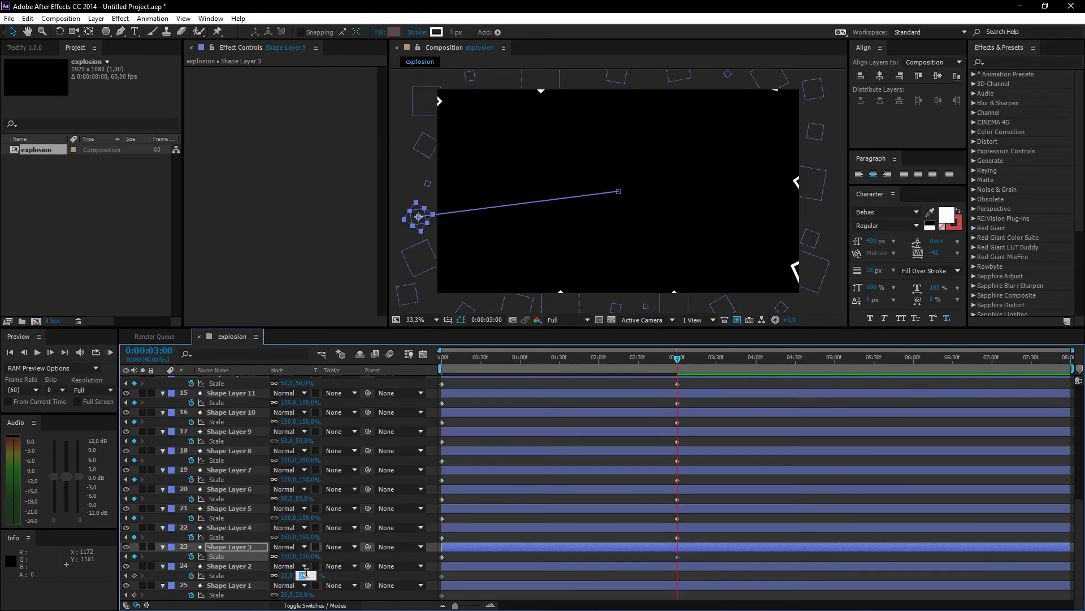
type("30")
left_click(303, 595)
type("100")
left_click(720, 583)
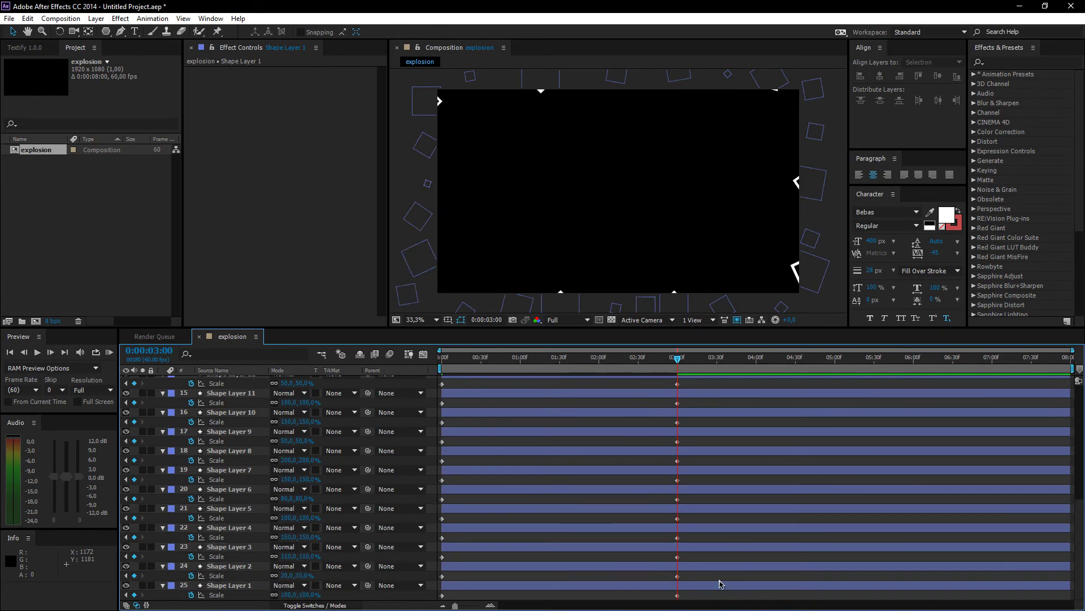
key("comma")
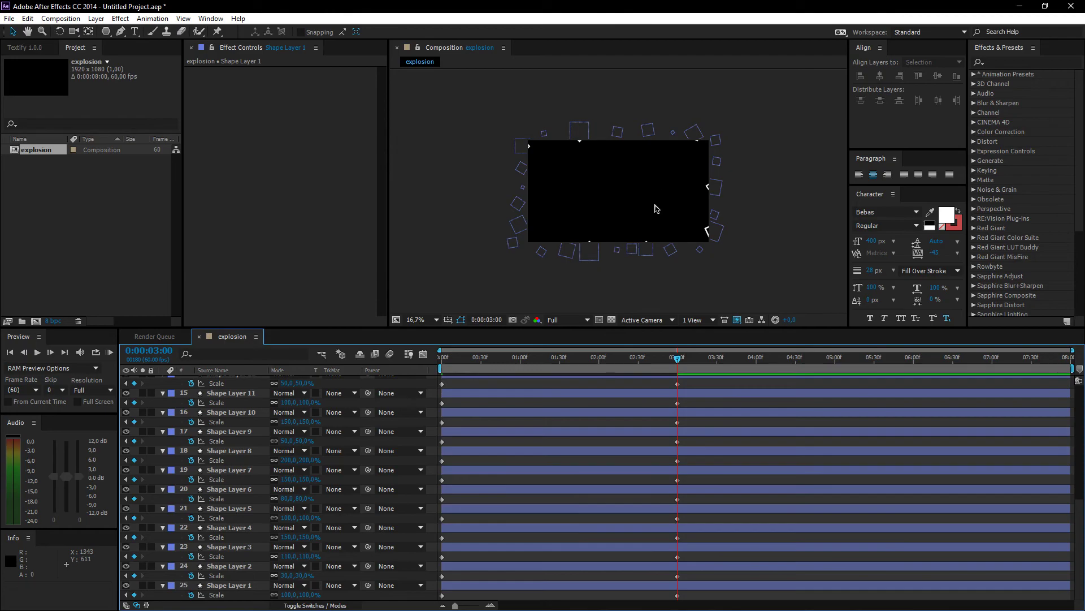
At 0:00:03:00, pull five diamonds inside the frame near its lower, right, upper and left edges, and push one farther below the frame
scroll(284, 445, "up", 3)
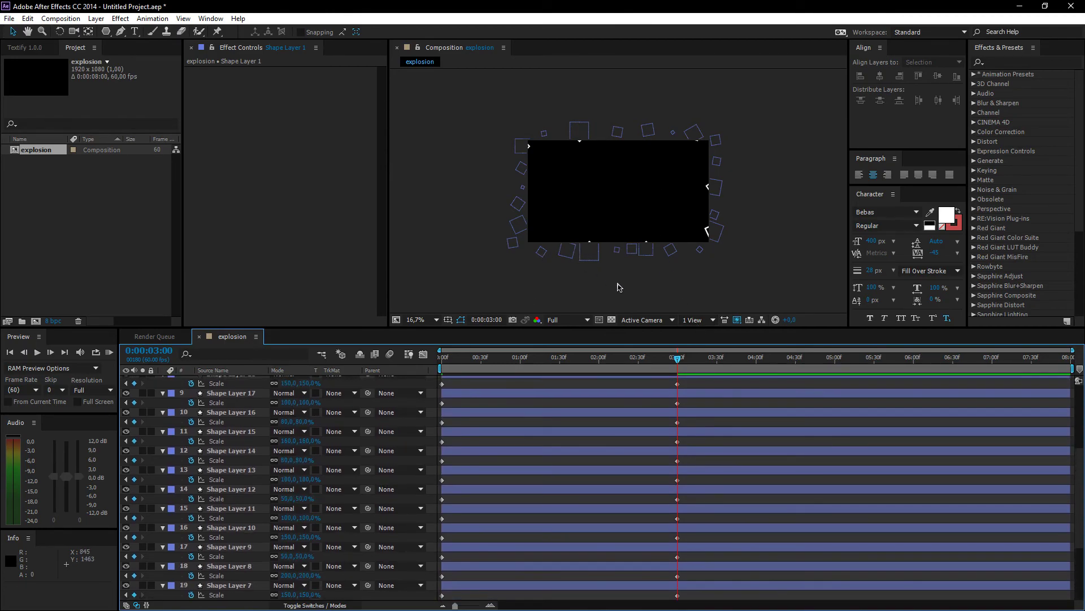
left_click_drag(590, 254, 645, 270)
left_click_drag(715, 188, 697, 191)
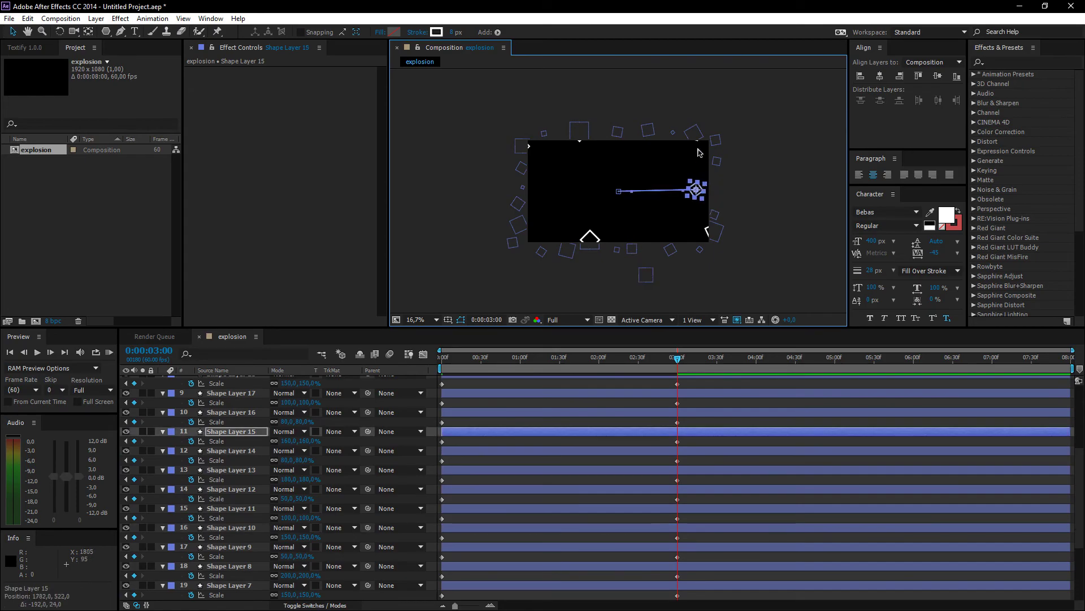
left_click_drag(618, 133, 616, 153)
left_click_drag(542, 133, 559, 153)
left_click_drag(523, 202, 559, 196)
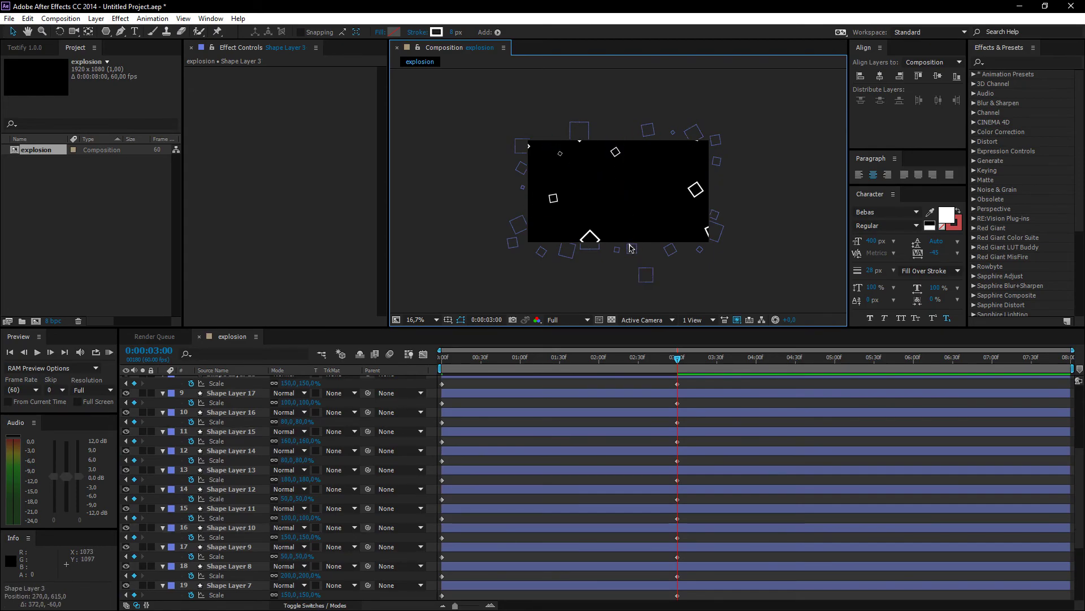
Bring two diamonds just inside the frame's lower edge and push the ones beyond its left and upper edges farther out
left_click_drag(630, 245, 674, 244)
mouse_move(518, 224)
left_mouse_down()
mouse_move(503, 230)
mouse_move(536, 237)
left_mouse_up()
left_click_drag(522, 168, 512, 138)
left_click_drag(580, 131, 579, 102)
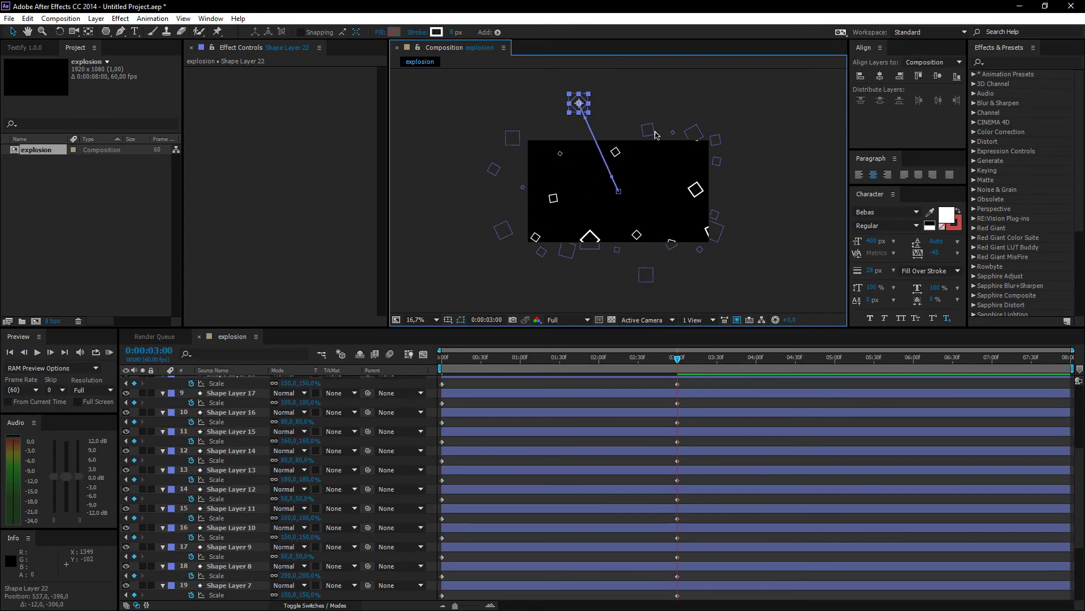
Move the diamonds beyond the frame's upper-right and lower-right corners farther out, and nudge one above and one beside the frame inward
left_click_drag(648, 130, 653, 136)
mouse_move(692, 128)
left_mouse_down()
mouse_move(695, 113)
mouse_move(704, 116)
mouse_move(678, 128)
left_mouse_up()
key("ctrl+z")
left_click_drag(716, 140, 741, 131)
left_click_drag(715, 230, 739, 246)
left_click_drag(713, 215, 711, 213)
Deselect the layers and scrub through the animation to check the new end positions of the diamonds
left_click(681, 271)
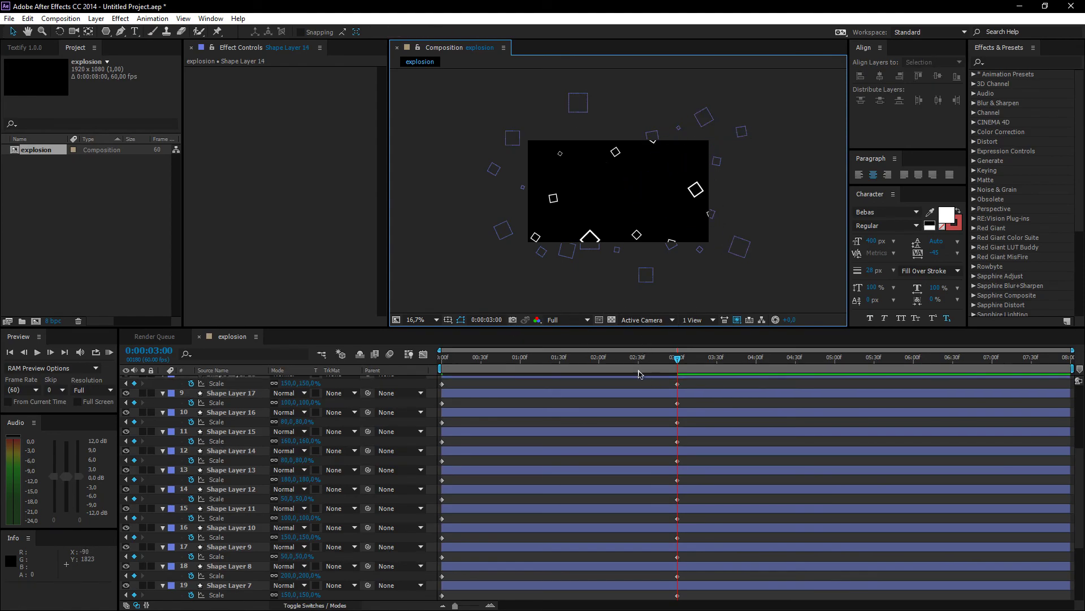
scroll(677, 389, "up", 3)
left_click_drag(677, 385, 459, 386)
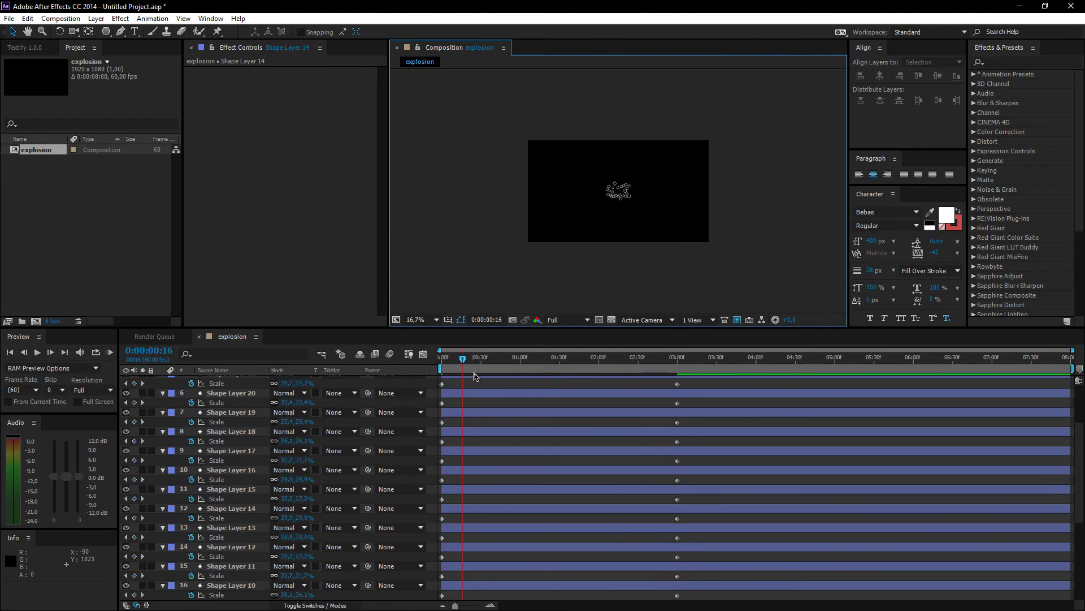
Select all 25 shape layers and reveal all of their keyframed properties
scroll(617, 565, "down", 4)
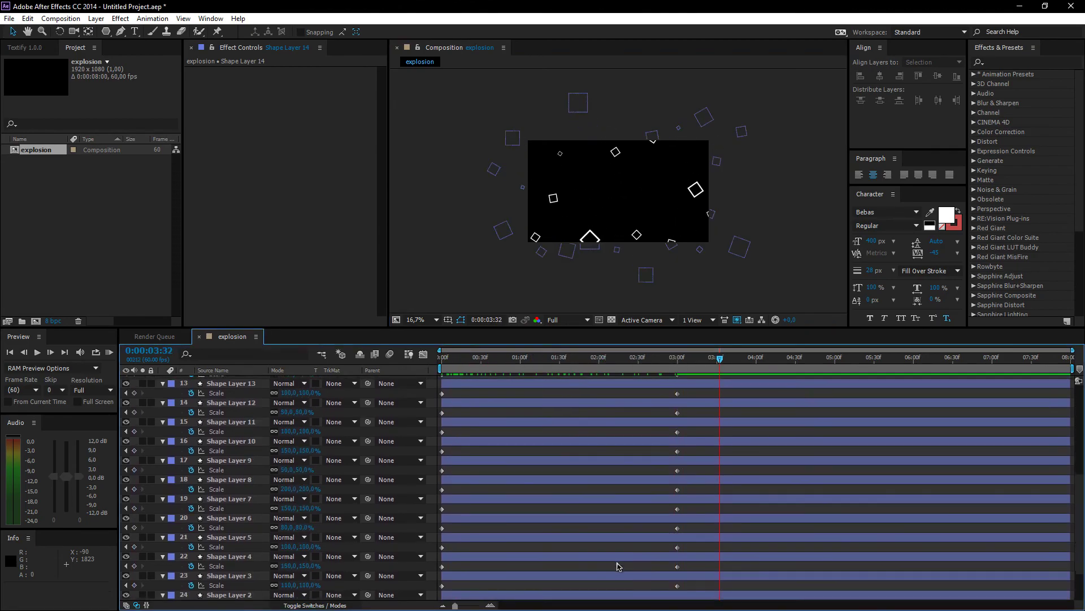
scroll(617, 565, "down", 1)
left_click(608, 589)
scroll(608, 589, "up", 8)
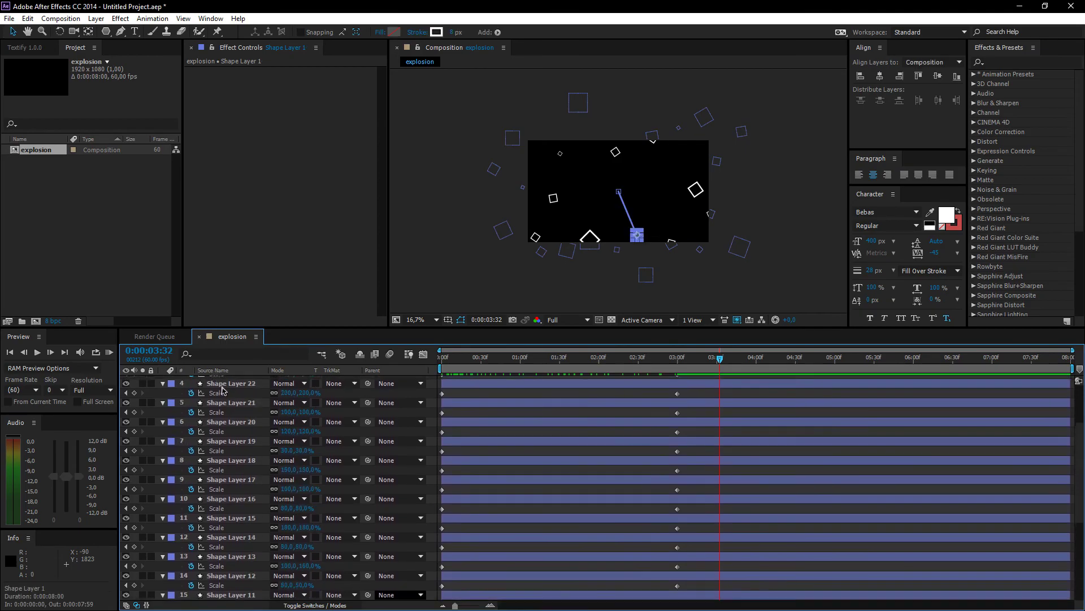
left_click(229, 382, "shift")
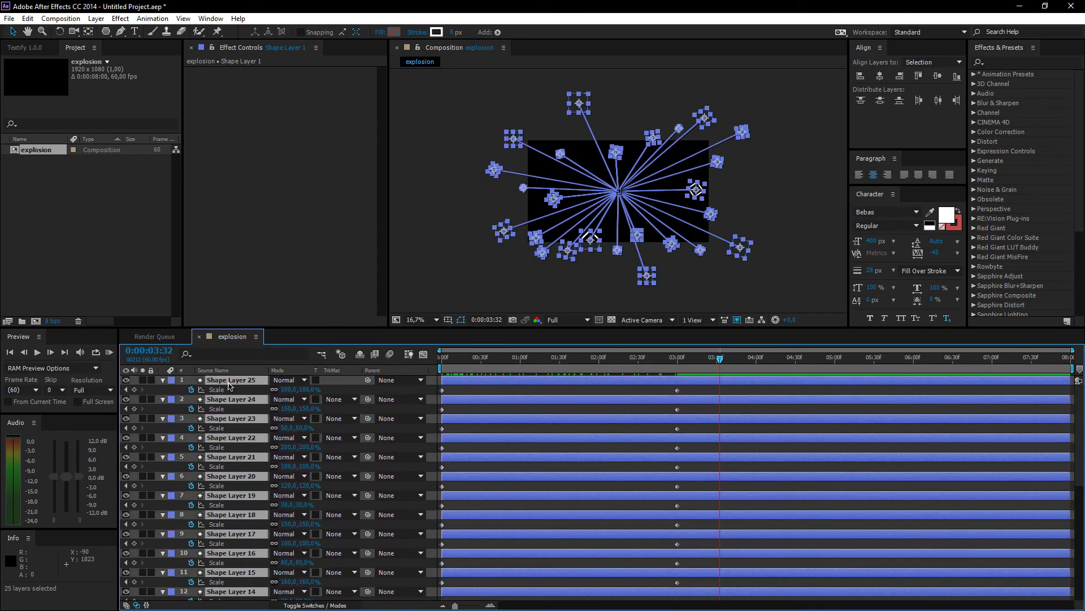
key("u")
scroll(720, 443, "up", 12)
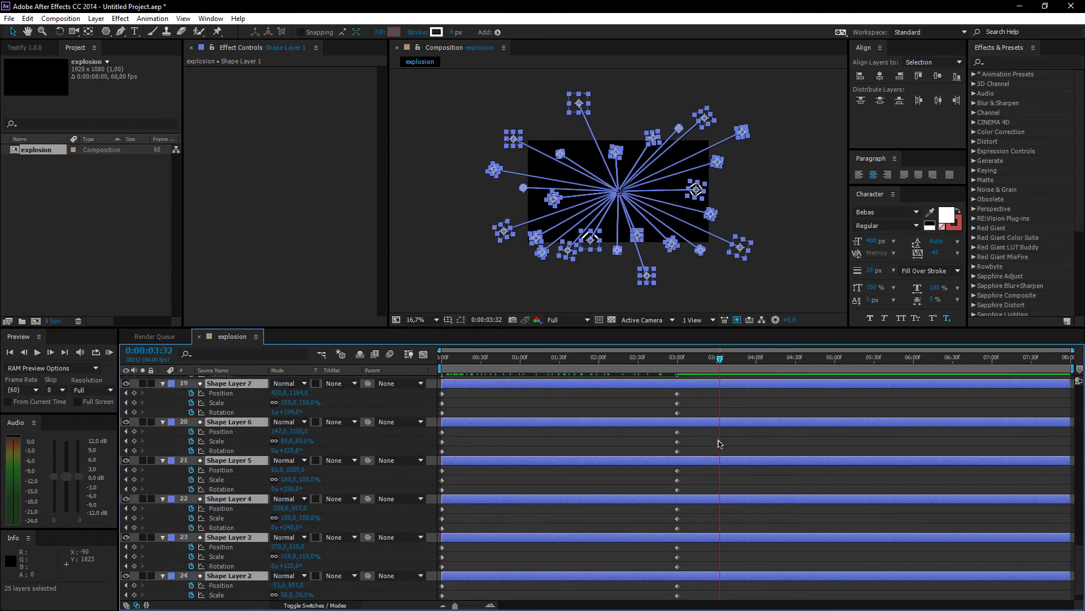
Select all position, scale and rotation keyframes of the 25 shape layers and apply Easy Ease to them
scroll(701, 399, "up", 12)
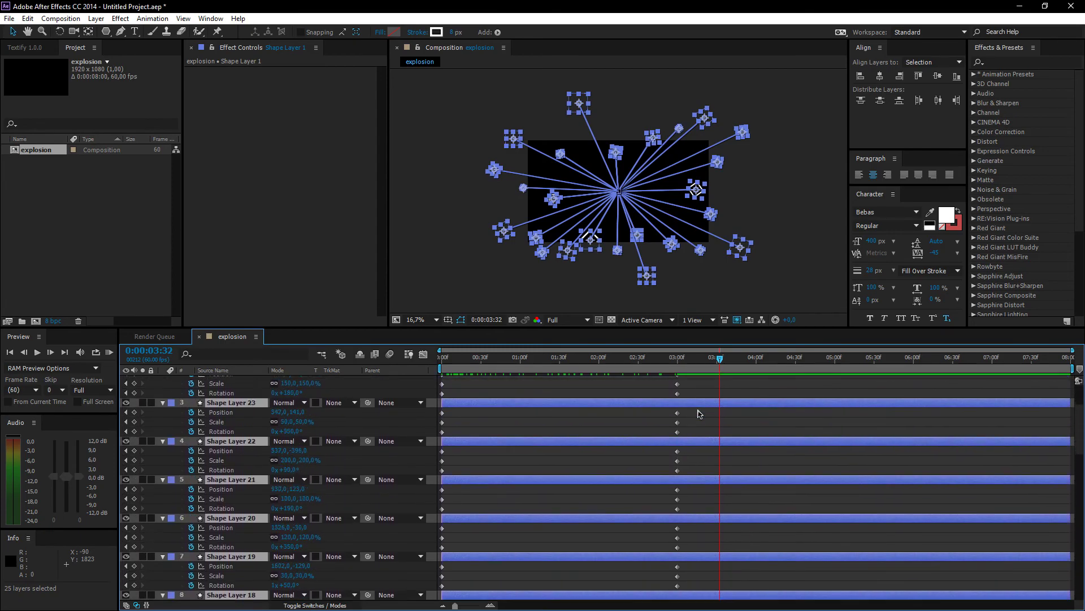
left_click_drag(709, 389, 633, 396)
left_click_drag(576, 414, 387, 597)
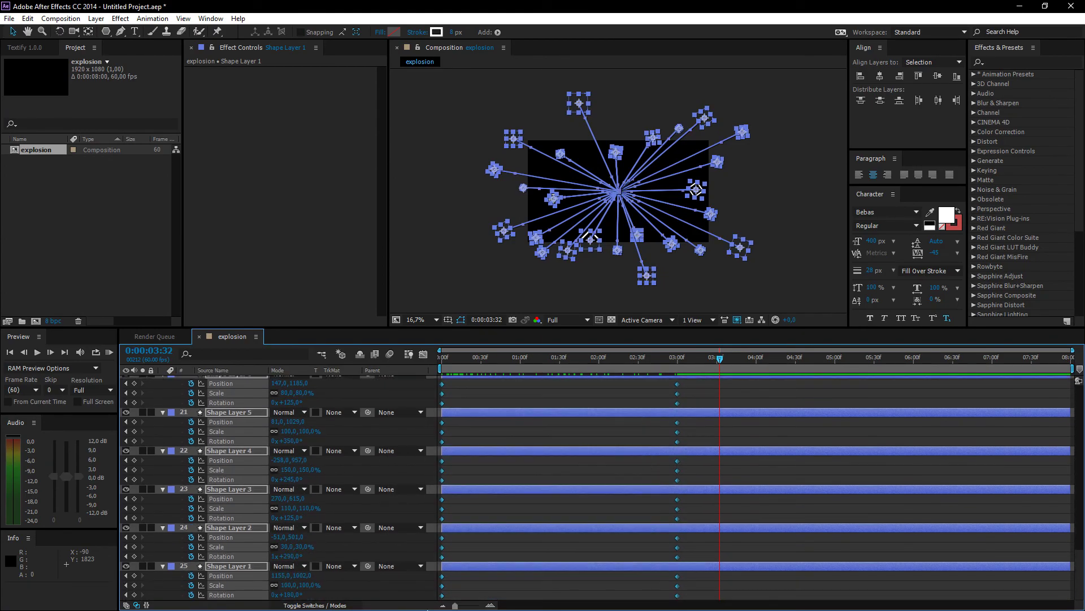
Reshape the keyframes' speed graph so the speed peaks at the very start and eases out gradually towards 0:00:03:00
left_click(424, 354)
left_click(641, 593)
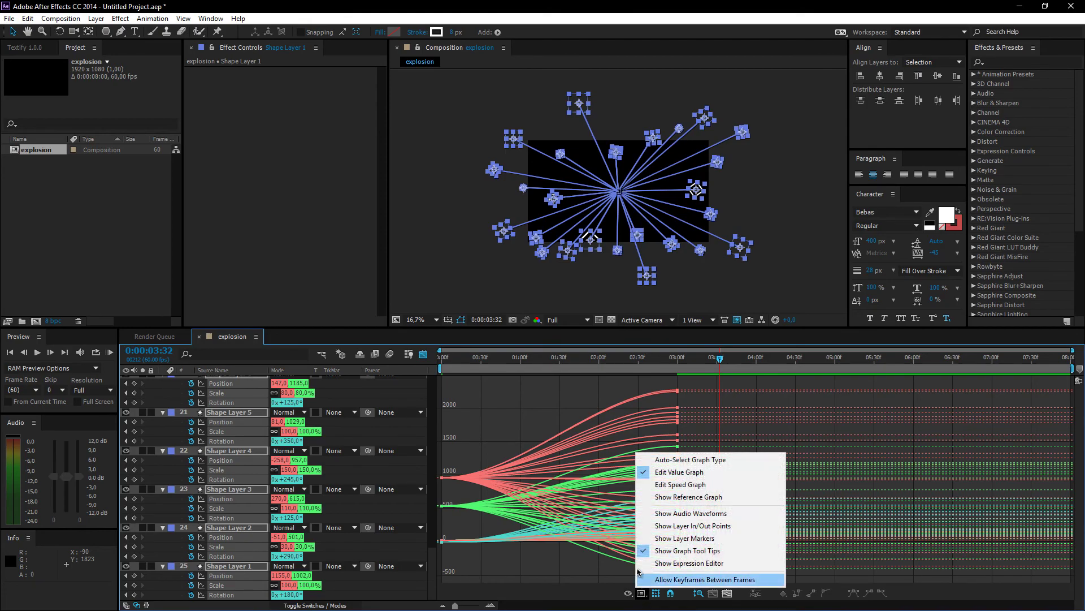
left_click(659, 485)
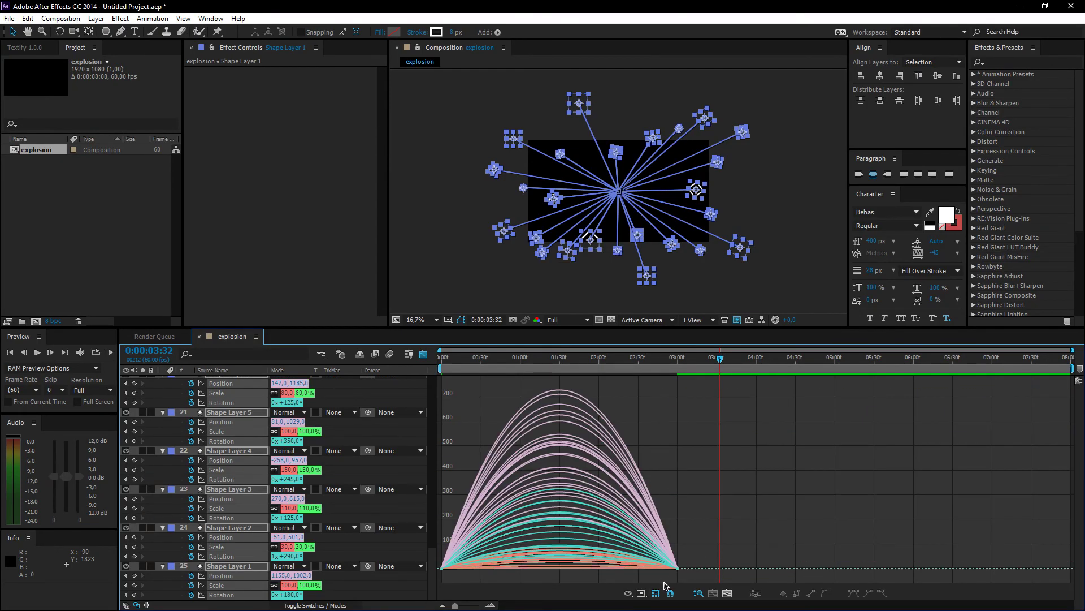
left_click_drag(664, 585, 715, 555)
left_click_drag(645, 564, 432, 562)
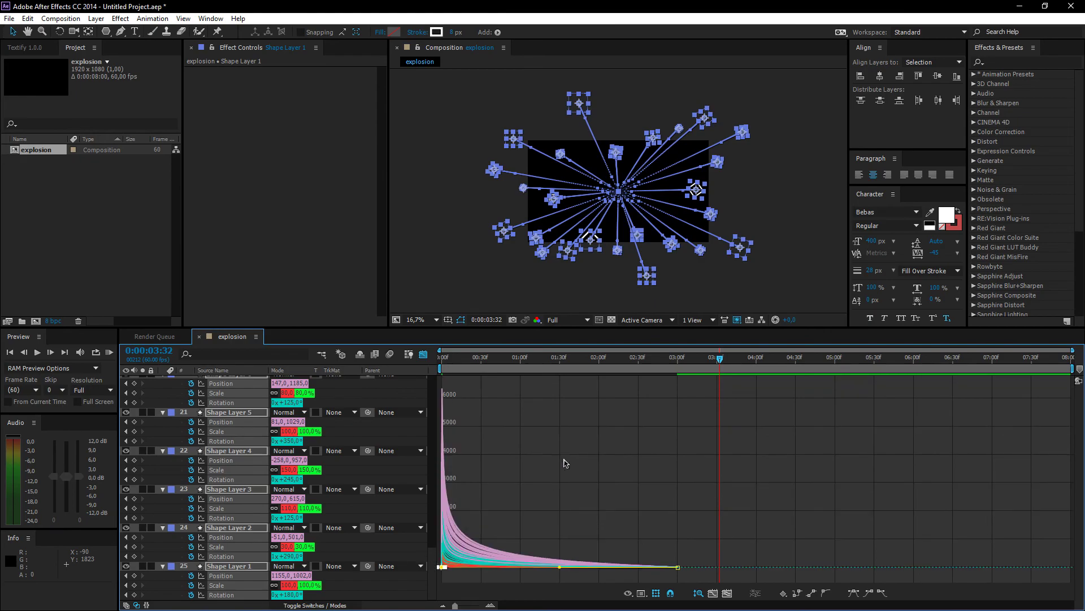
Run a RAM preview of the eased explosion and return to 0:00:00:00
key("KP_0")
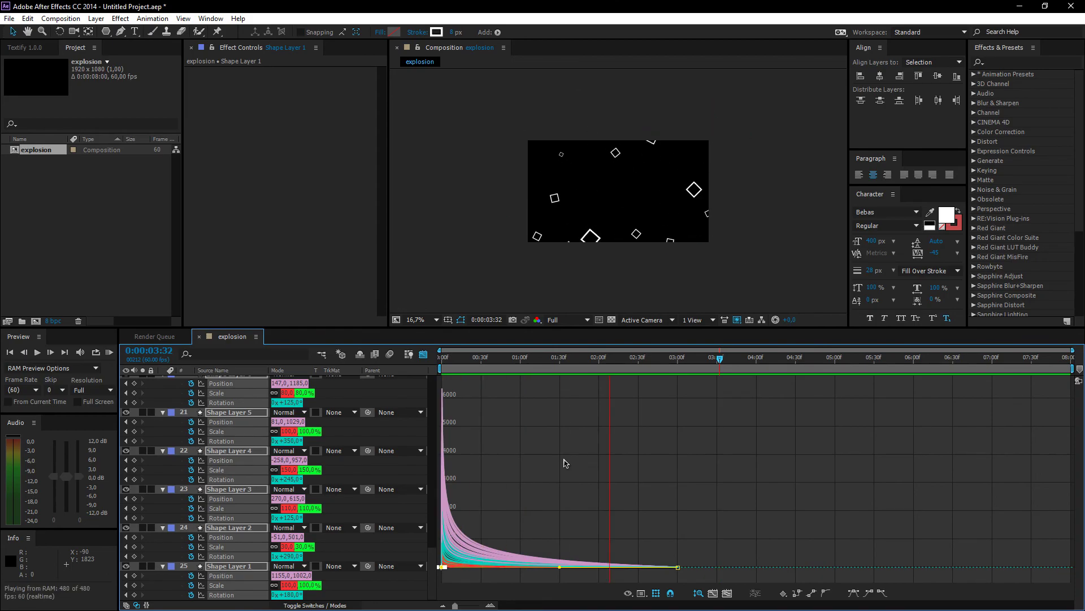
key("space")
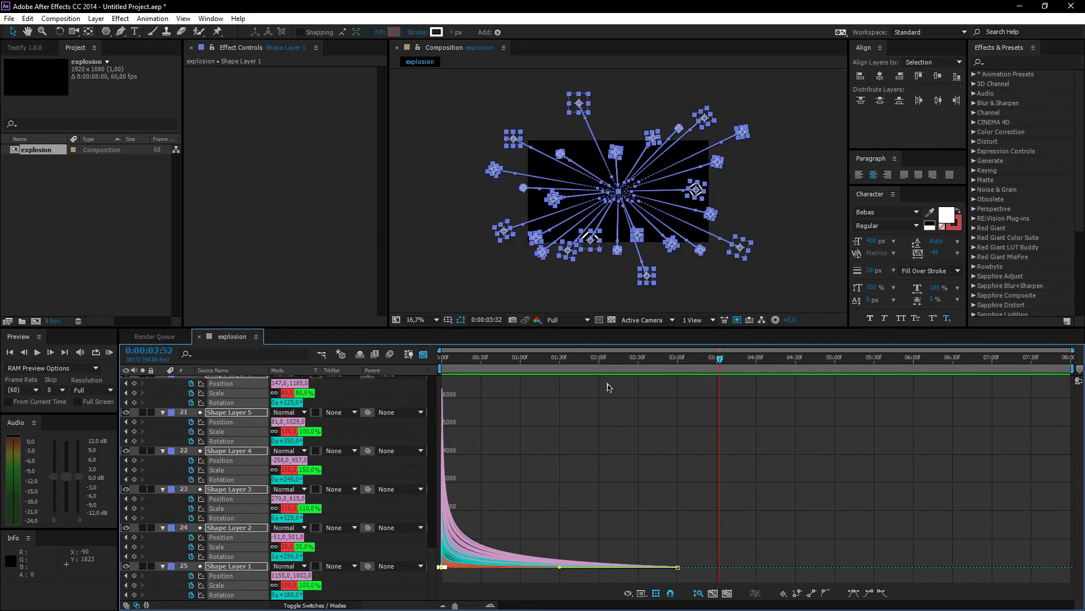
key("Home")
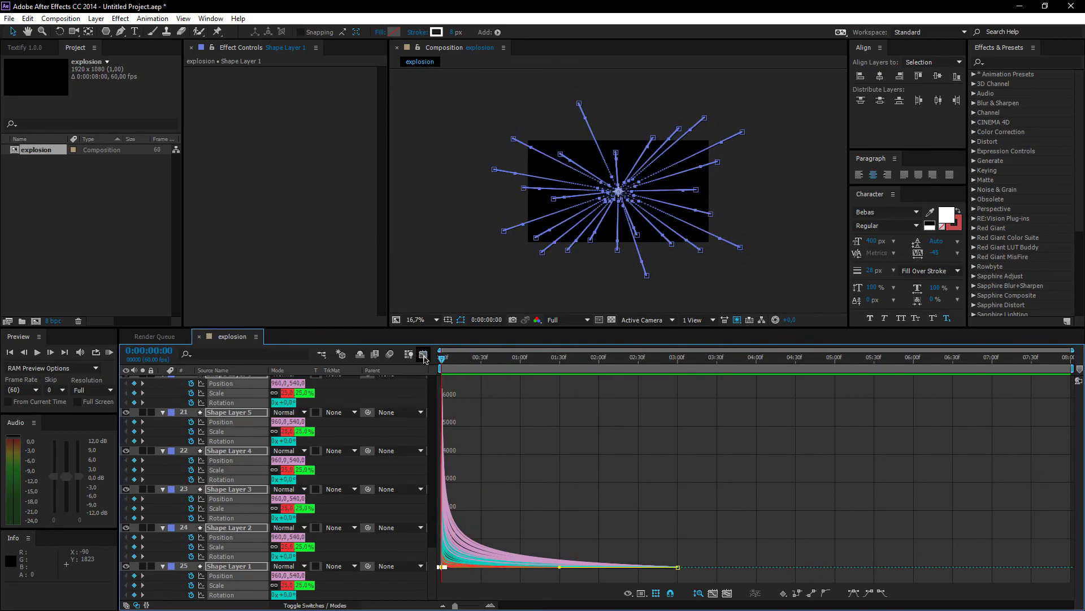
Close the graph editor and set the starting scale of all 25 shape layers at 0:00:00:00 to 50%
left_click(423, 354)
scroll(282, 418, "up", 6)
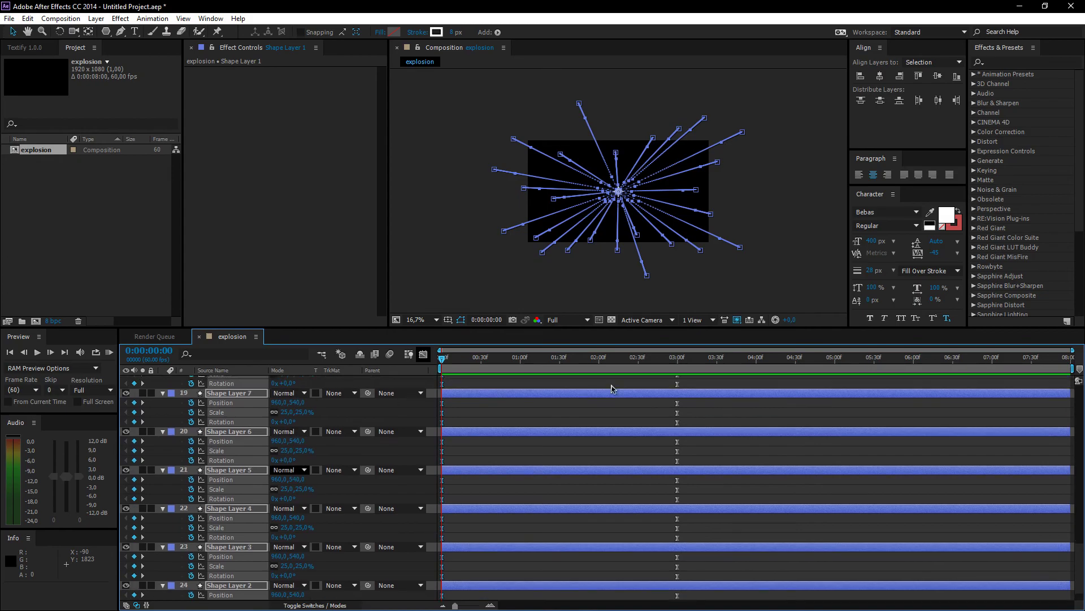
scroll(285, 411, "up", 6)
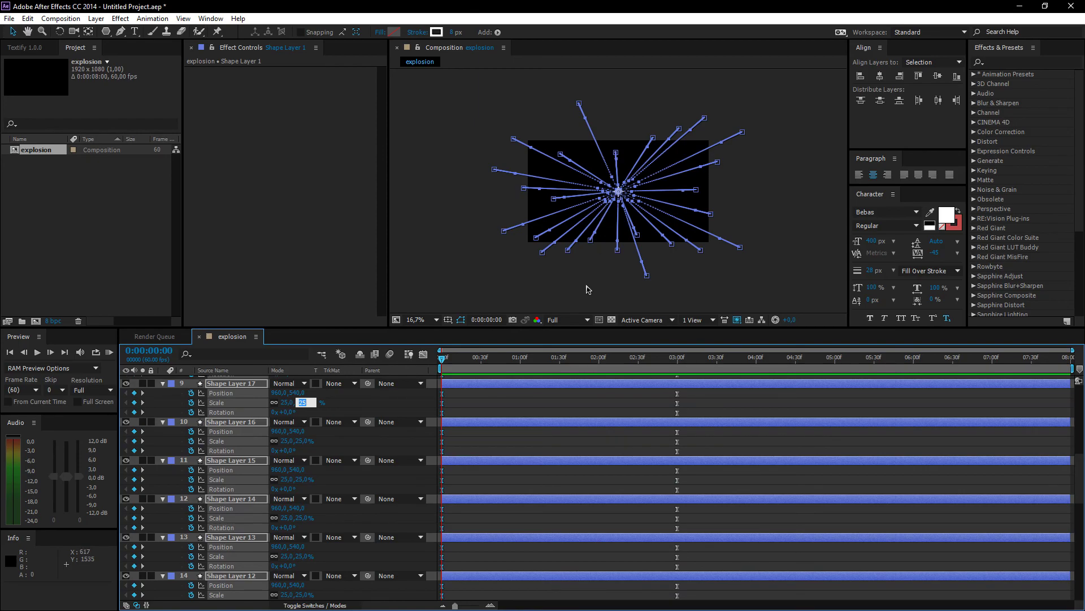
type("50")
key("Return")
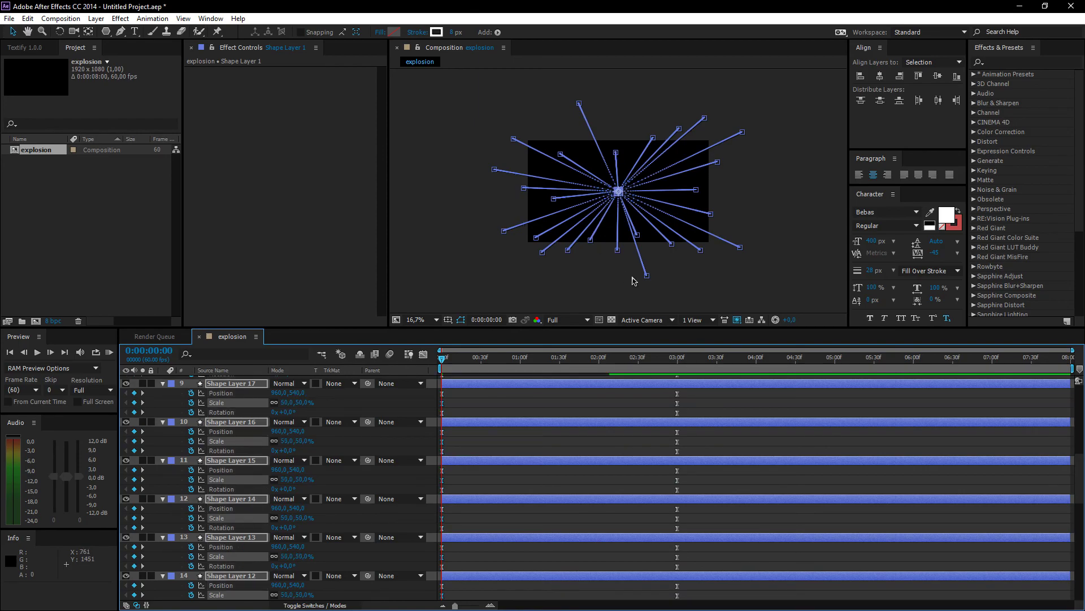
left_click(476, 403)
mouse_move(442, 361)
left_mouse_down()
mouse_move(459, 366)
mouse_move(441, 370)
mouse_move(508, 372)
mouse_move(441, 371)
left_mouse_up()
Collapse the properties of all 25 shape layers in the timeline
scroll(243, 413, "up", 6)
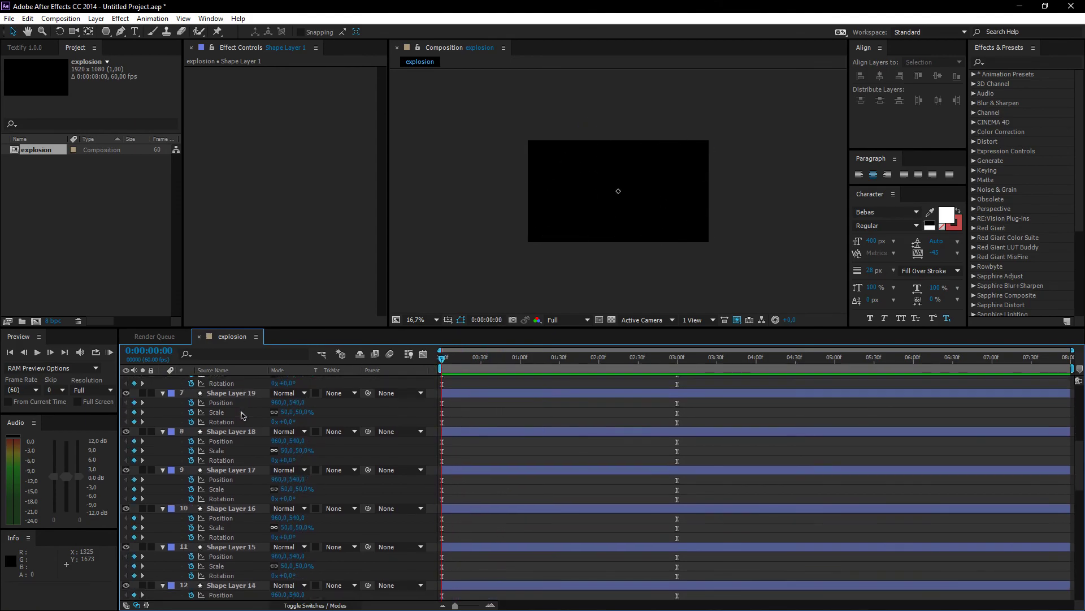
scroll(224, 408, "up", 1)
left_click(200, 381)
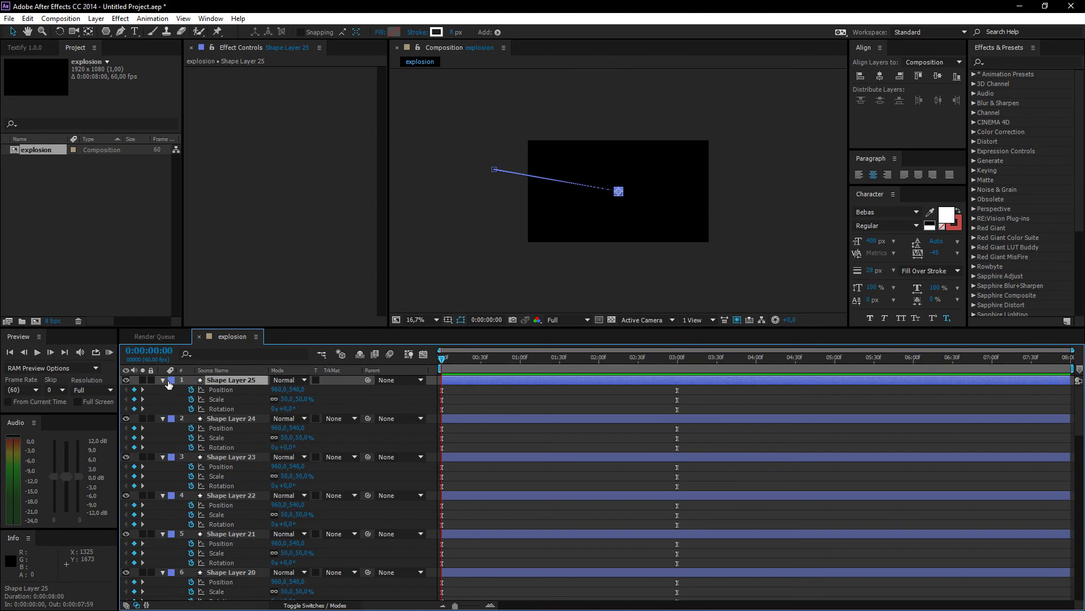
left_click(166, 382)
left_click(163, 381)
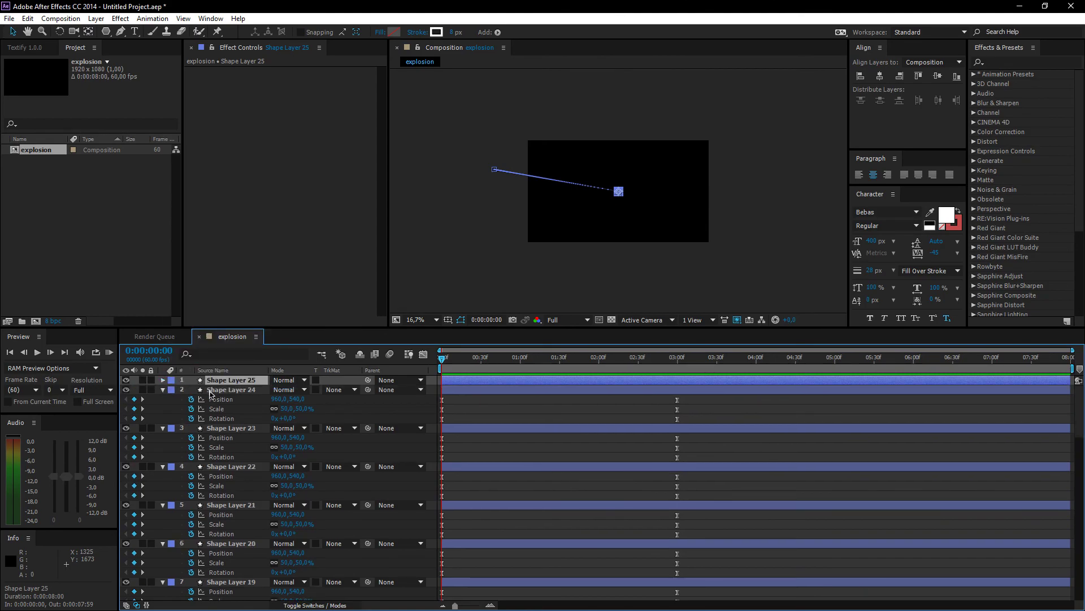
left_click(226, 389)
scroll(252, 509, "down", 10)
scroll(253, 527, "down", 9)
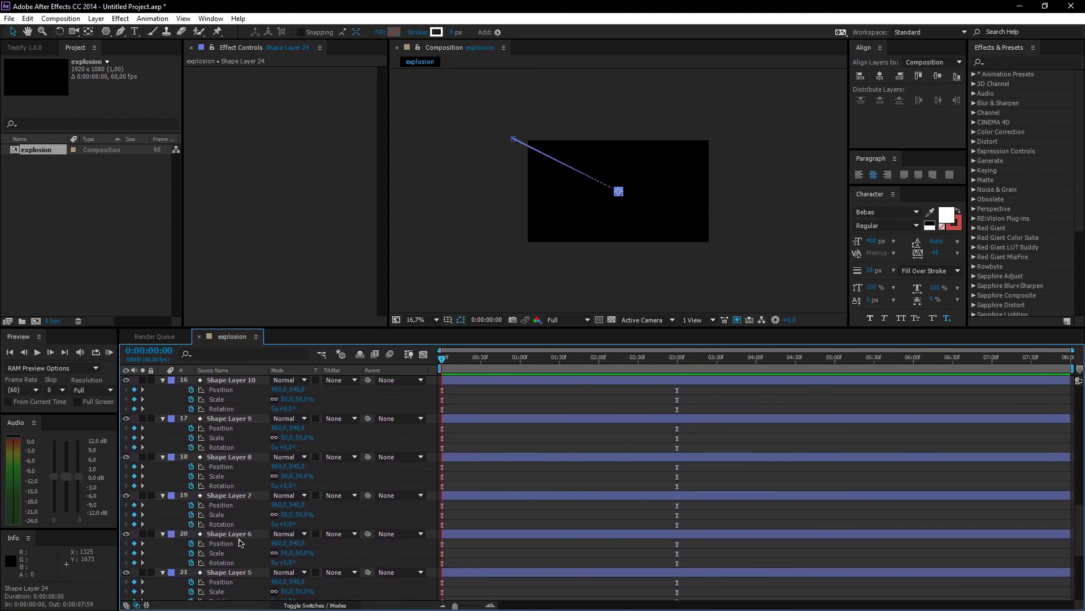
left_click(236, 567, "shift")
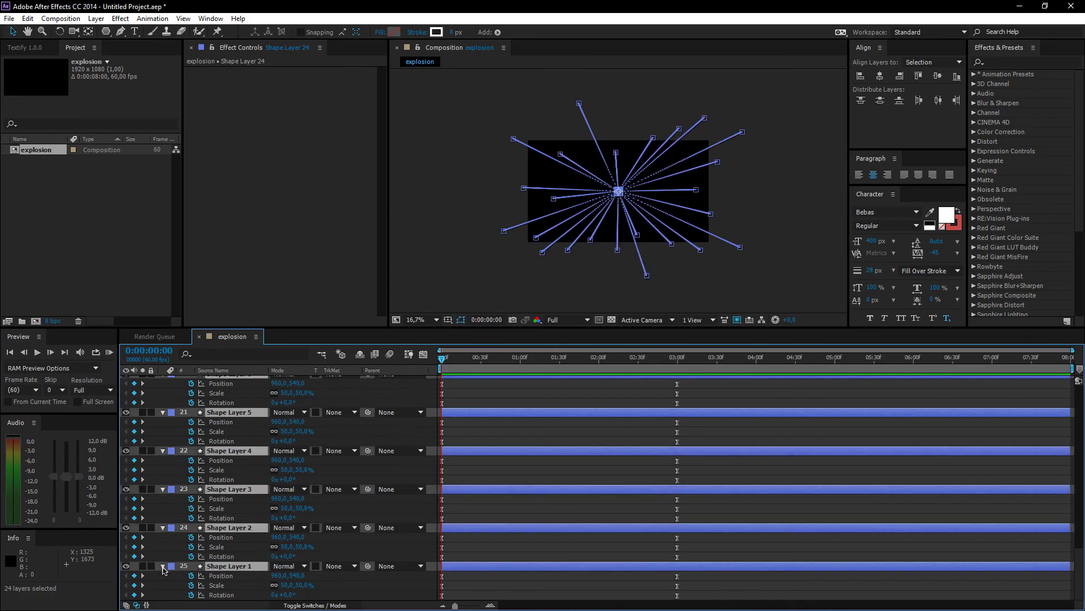
left_click(163, 566)
Deselect the layers and preview the explosion up to 0:00:00:40
left_click(534, 262)
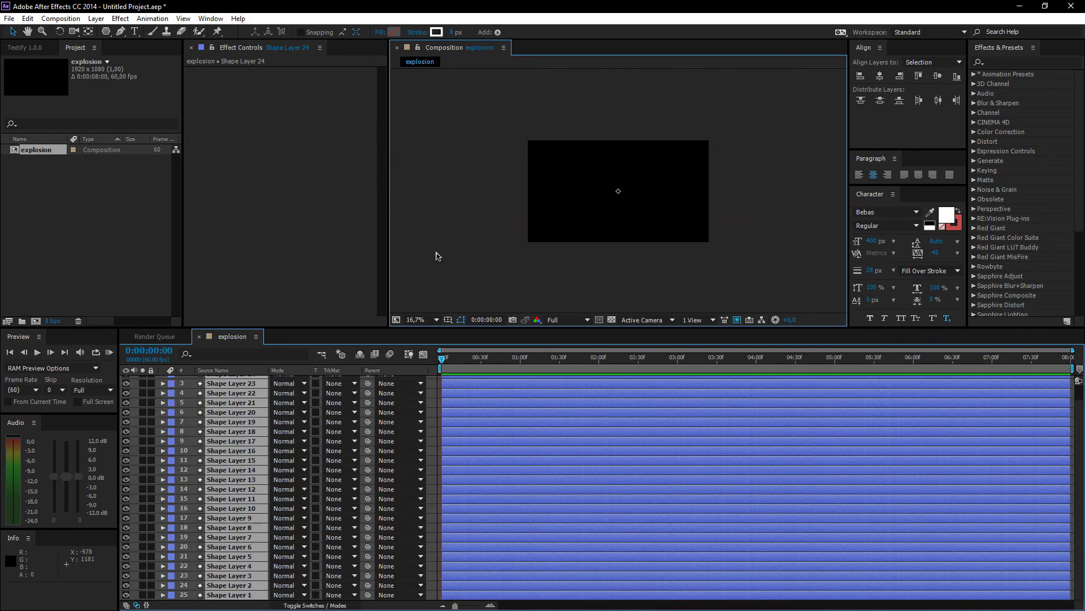
key("space")
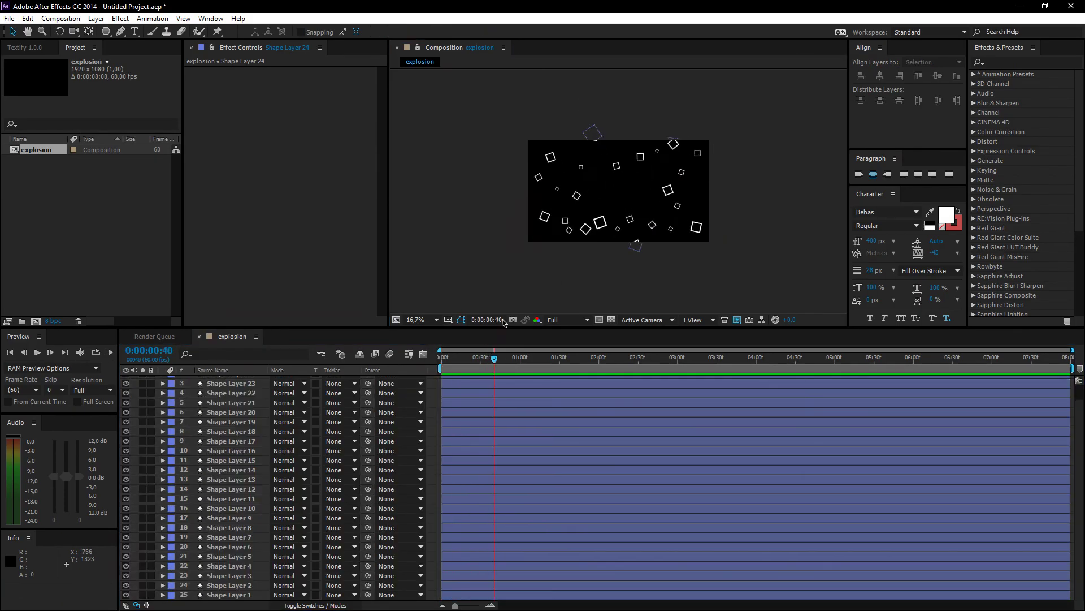
scroll(256, 424, "up", 2)
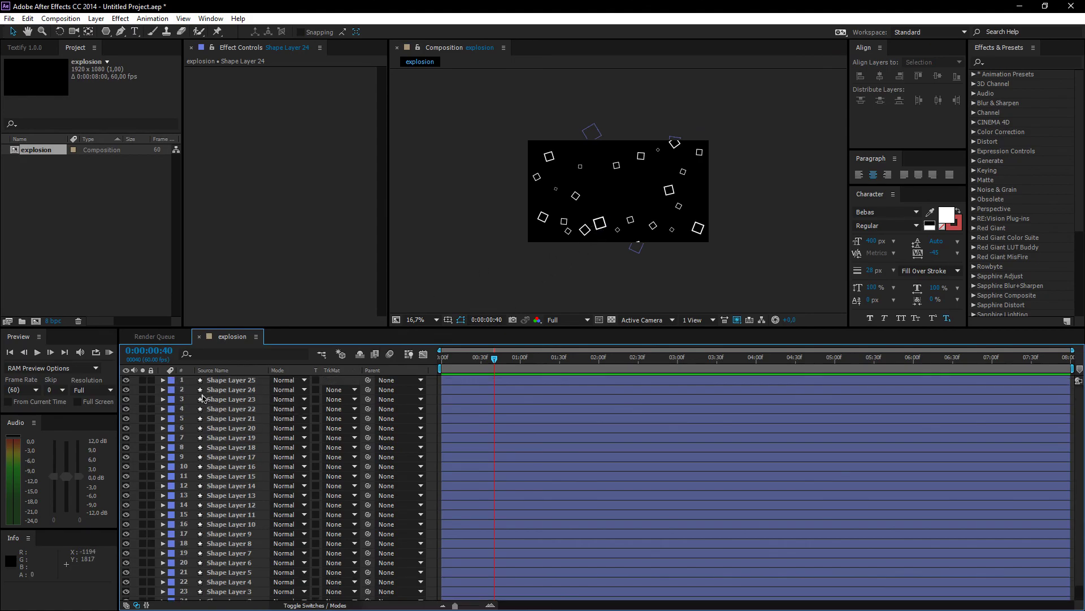
Expand Shape Layer 25's polystar path settings, then filter the properties of all selected layers by "point"
left_click(164, 380)
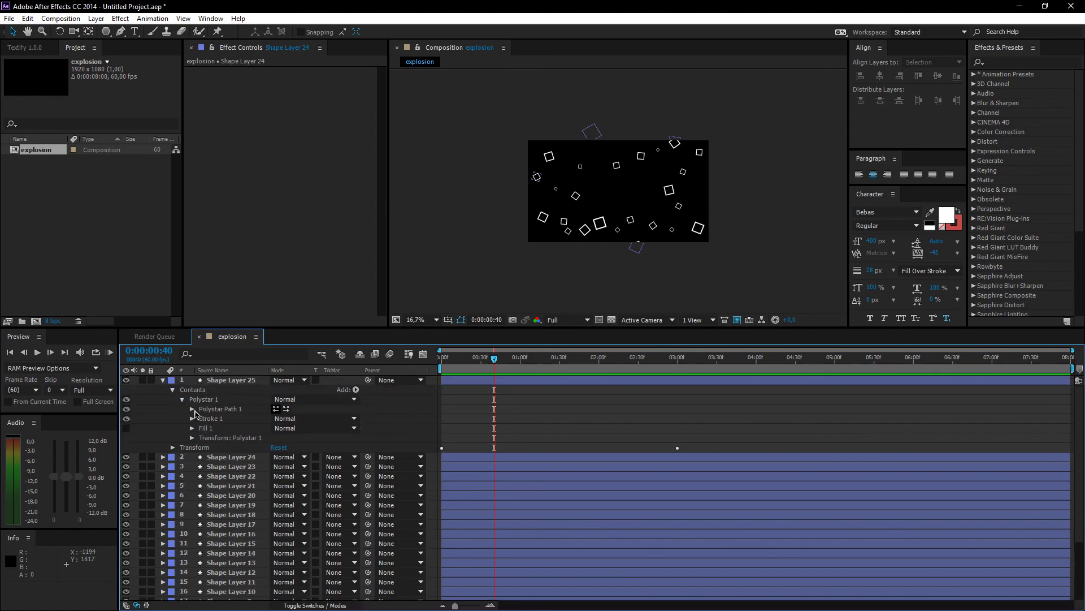
left_click(192, 409)
left_click(224, 382)
key("ctrl+a")
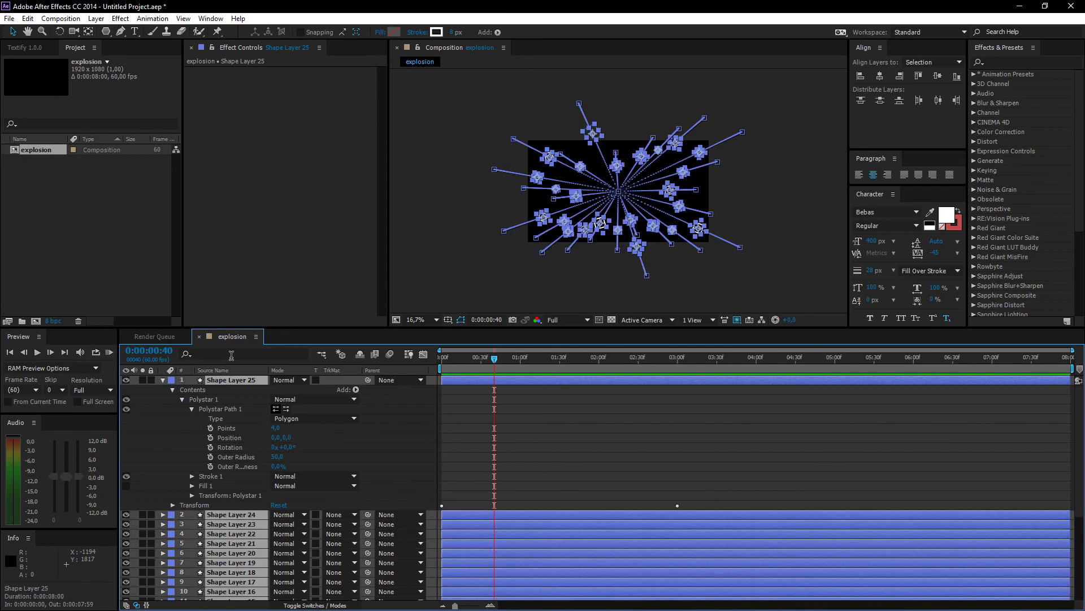
left_click(233, 354)
type("point")
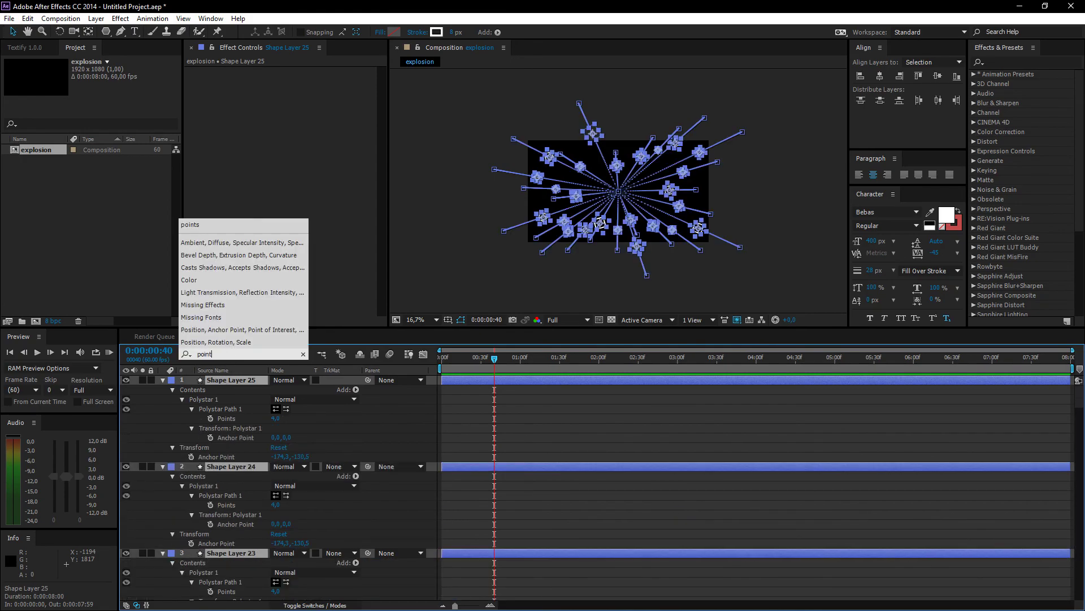
left_click(347, 419)
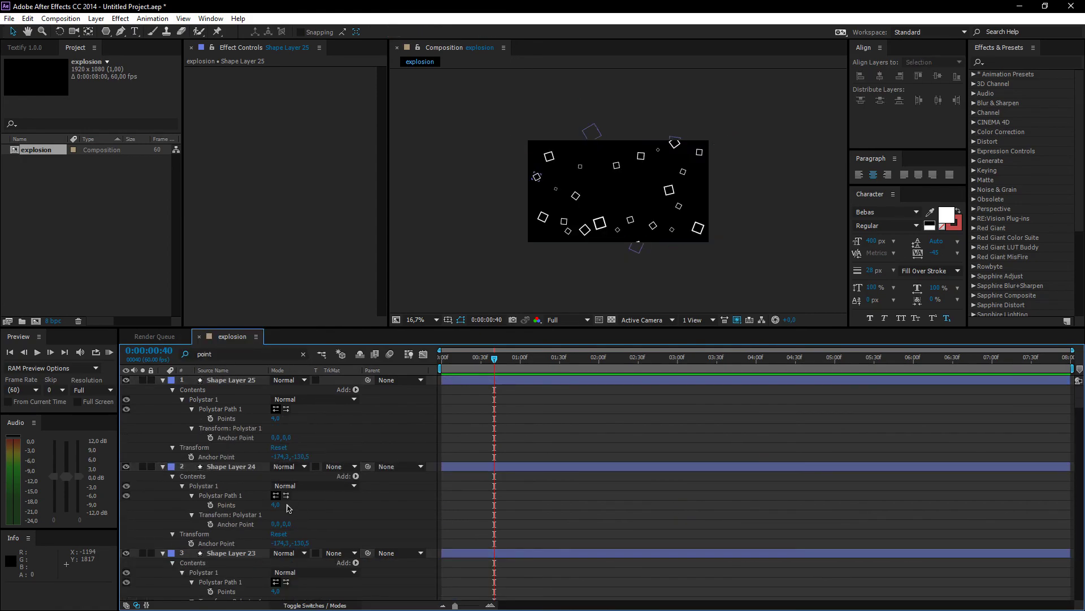
Set the polystar points of Shape Layer 24 to 5 and change the number of points of Shape Layer 23
left_click(276, 505)
type("5")
scroll(338, 513, "down", 2)
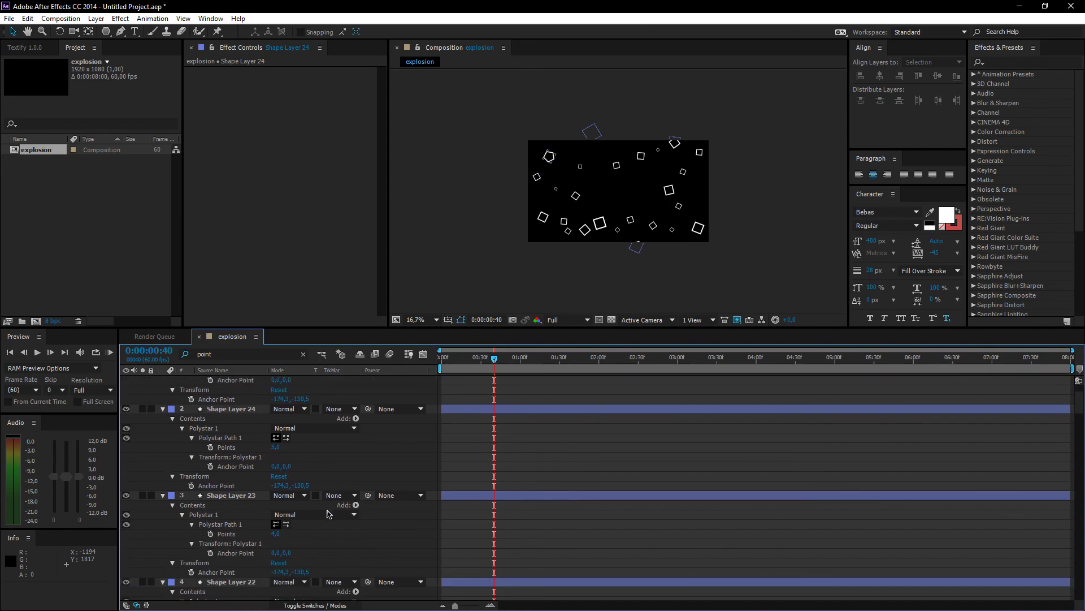
left_click_drag(276, 534, 271, 533)
scroll(285, 509, "down", 7)
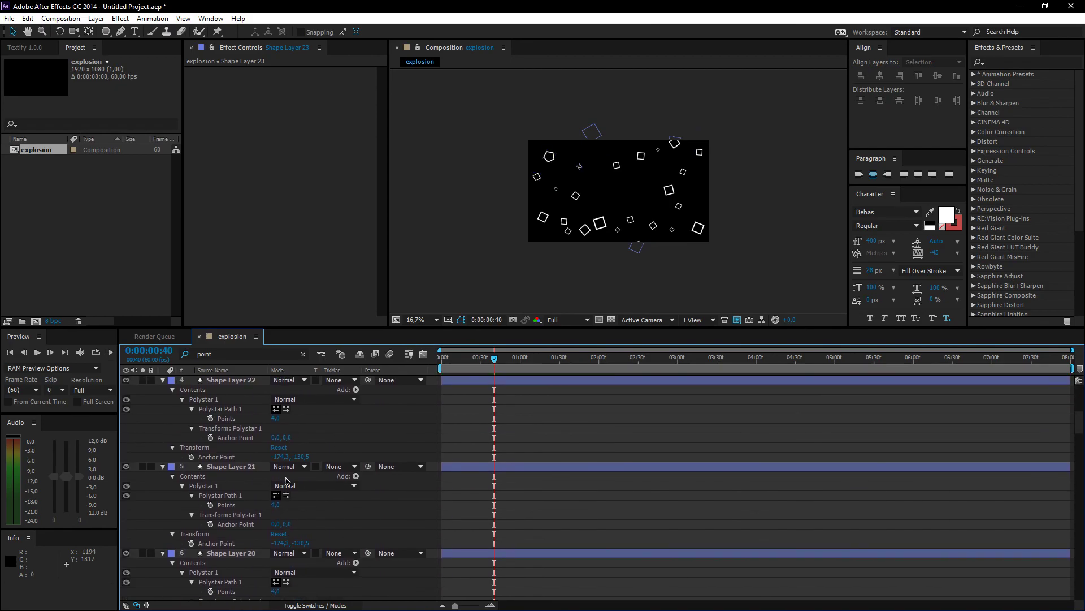
Set the polystar points of Shape Layers 21 and 16 to 5 and of Shape Layers 19 and 17 to 3
scroll(280, 518, "up", 2)
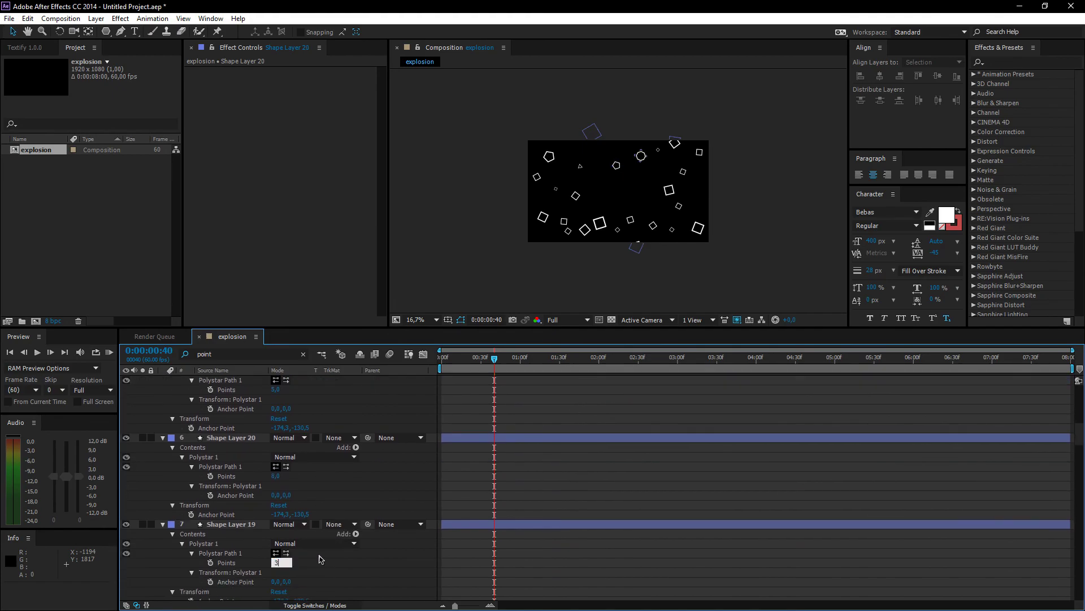
type("3")
key("Return")
scroll(319, 558, "down", 5)
left_click(277, 591)
type("5")
key("Return")
scroll(320, 565, "down", 4)
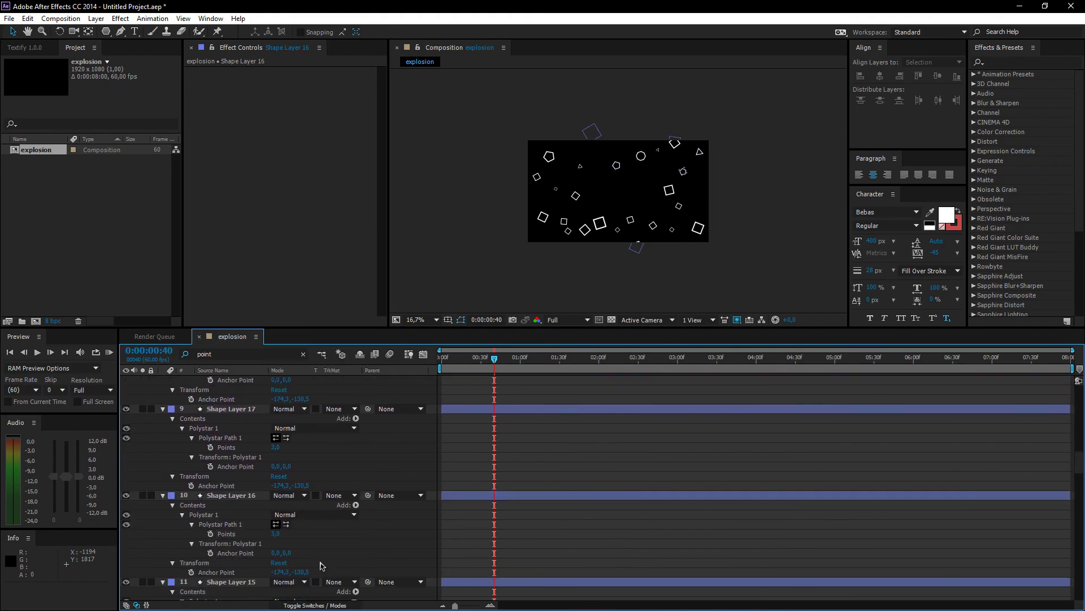
Raise the polystar points of Shape Layers 15 and 13 until both outlines look circular, using 44 for Shape Layer 13
left_click(275, 563)
type("29")
key("Return")
scroll(315, 565, "down", 2)
left_click(276, 563)
type("29")
key("Return")
scroll(288, 565, "down", 6)
Set Shape Layer 11's polystar points to 3 and raise Shape Layer 8's points until its outline looks circular
left_click(276, 562)
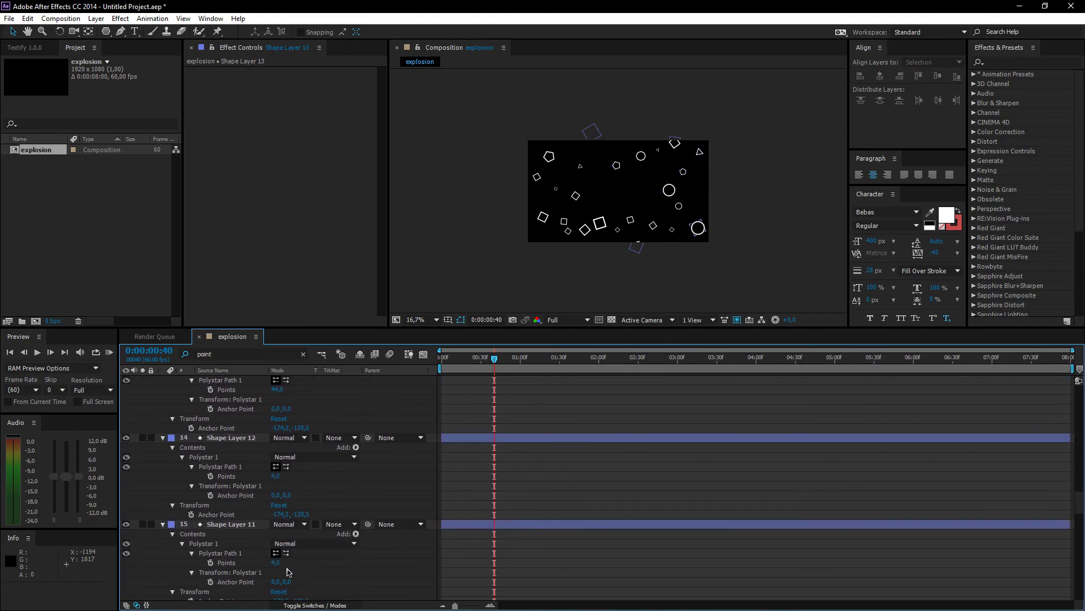
type("3")
key("Return")
scroll(320, 565, "down", 4)
scroll(335, 532, "down", 4)
left_click(277, 505)
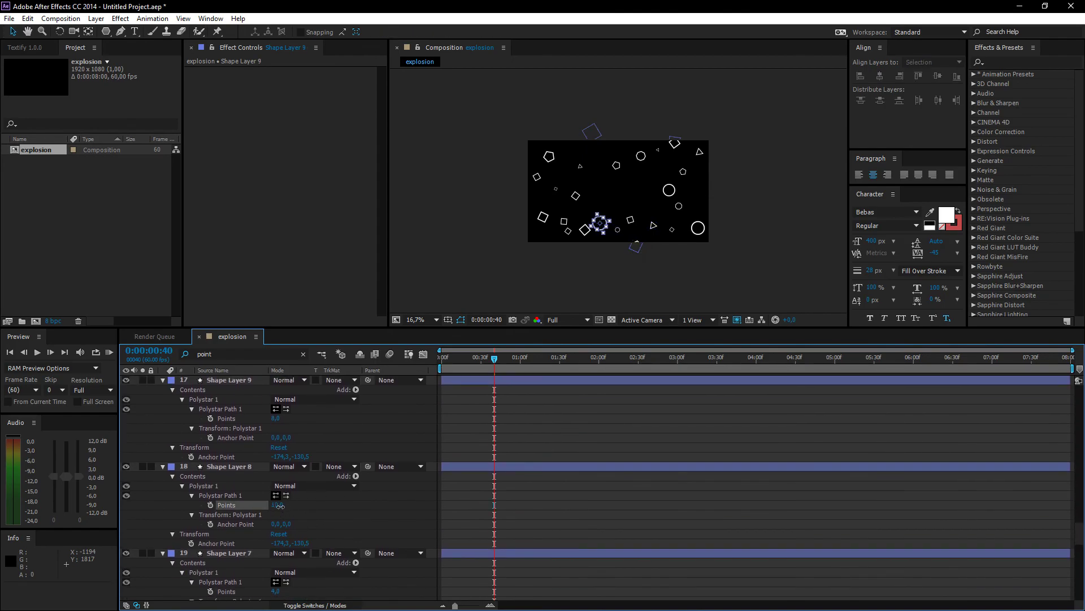
left_click_drag(296, 510, 316, 507)
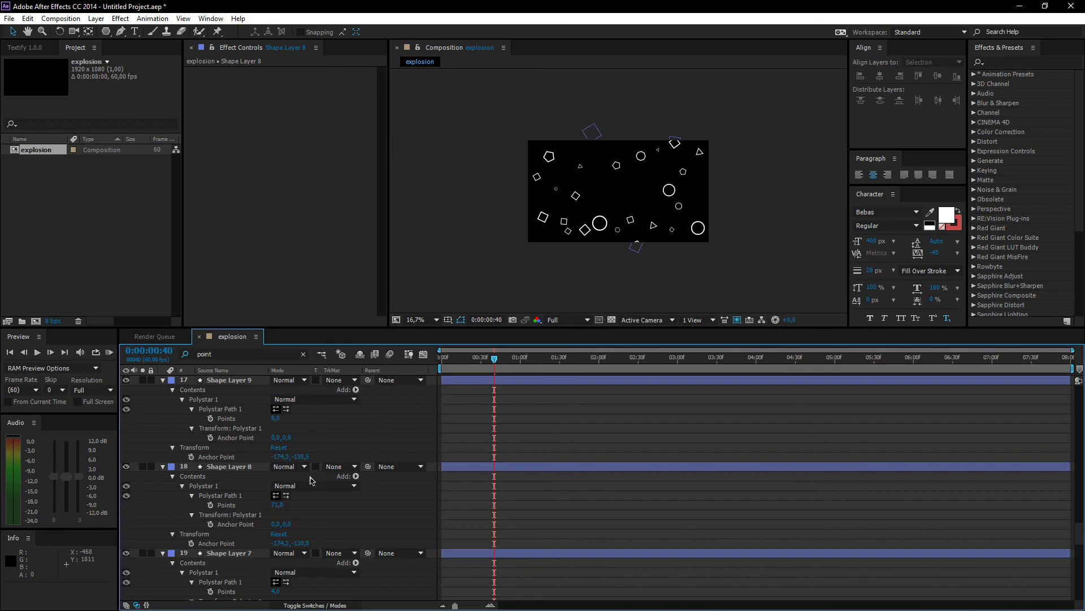
Go back to Shape Layer 23 and set its polystar points to 3
scroll(310, 477, "down", 5)
left_click(276, 532)
key("3")
key("Return")
left_click(339, 504)
Set the polystar points of Shape Layer 6 to 3
scroll(288, 518, "down", 20)
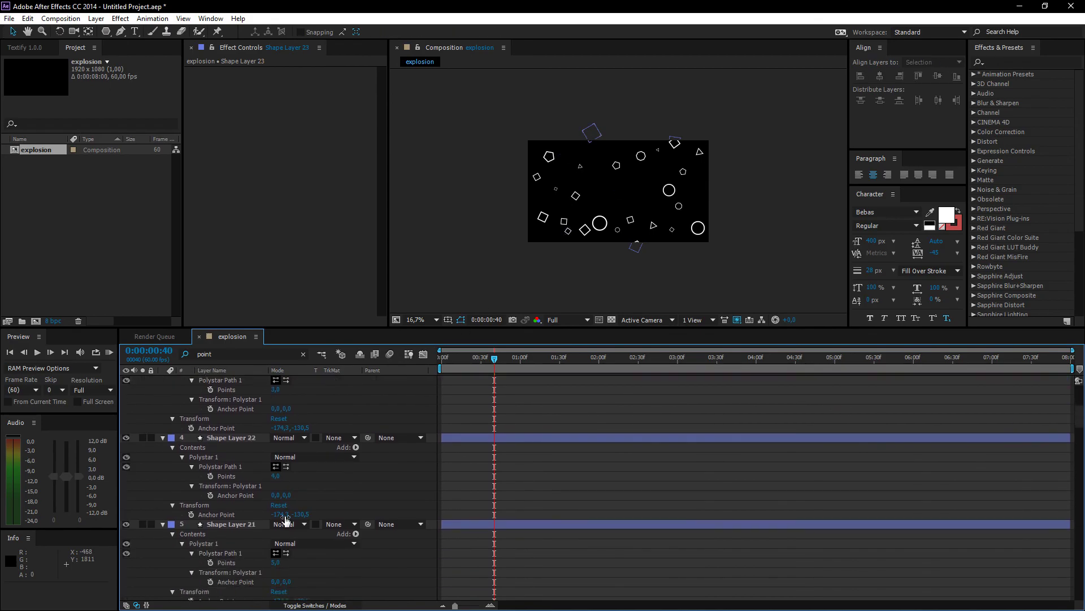
scroll(291, 516, "down", 4)
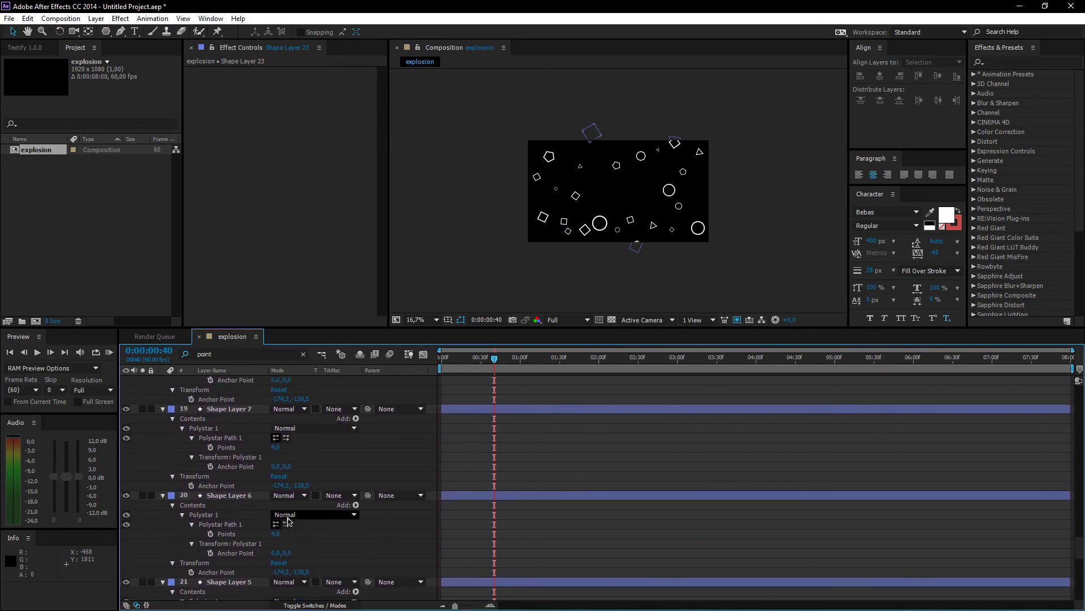
left_click(275, 504)
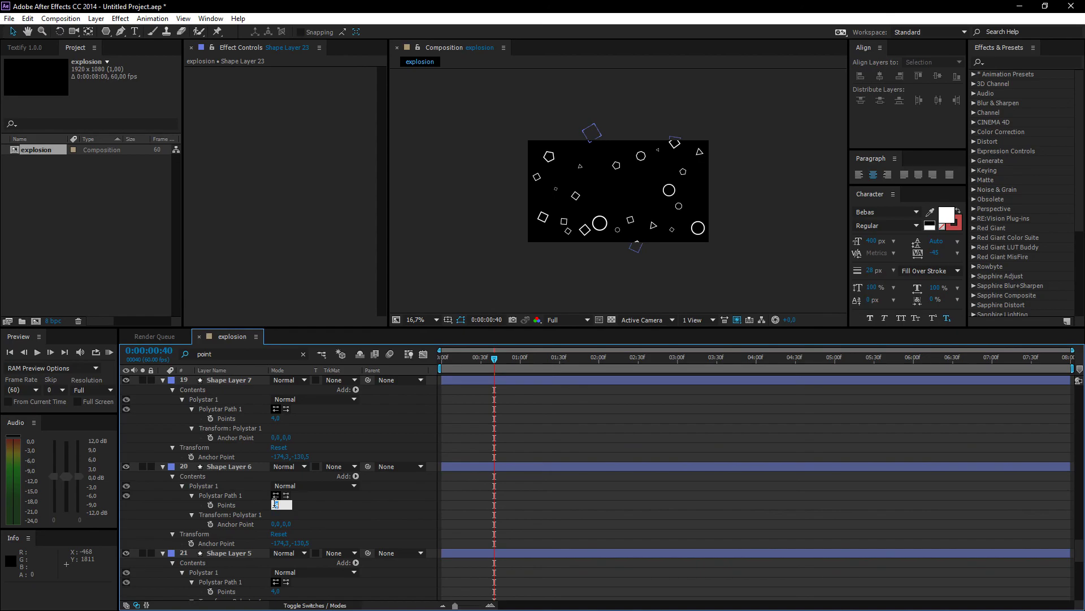
type("3")
key("Return")
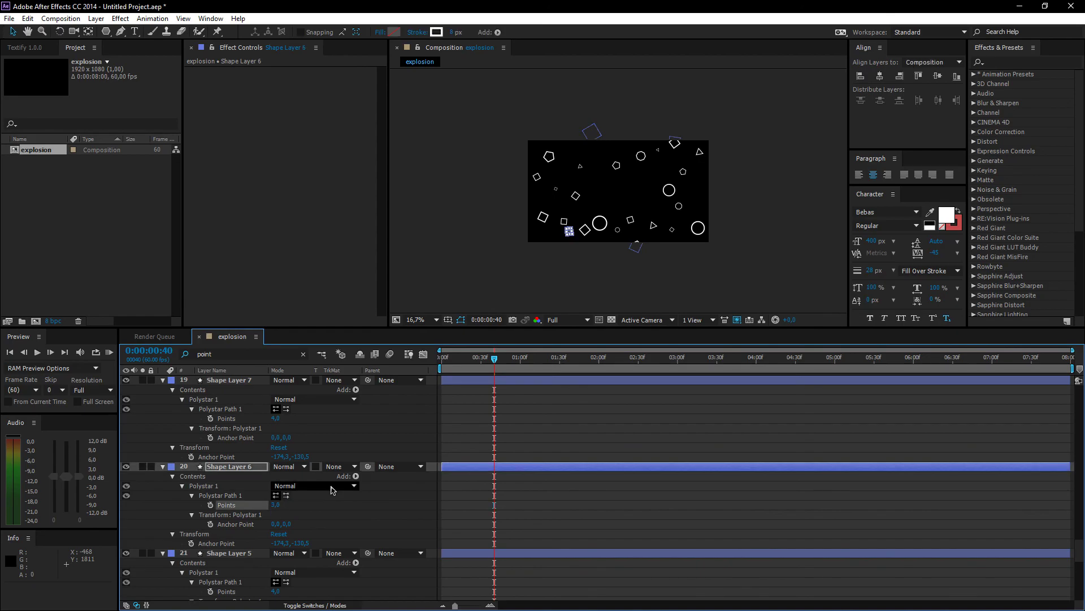
Raise the polystar points of Shape Layer 4 to 17, increase those of Shape Layers 3 and 2, and set Shape Layer 1 to 3
scroll(334, 498, "down", 6)
left_click_drag(275, 504, 283, 504)
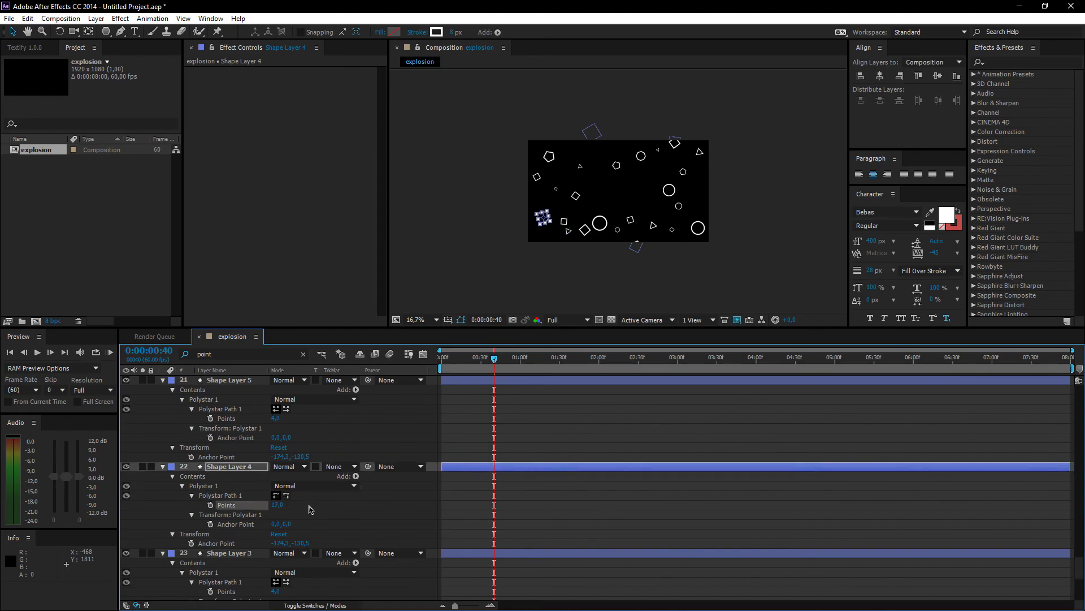
left_click(310, 508)
left_click_drag(275, 590, 280, 588)
scroll(280, 588, "down", 5)
left_click_drag(275, 533, 282, 531)
scroll(294, 522, "down", 2)
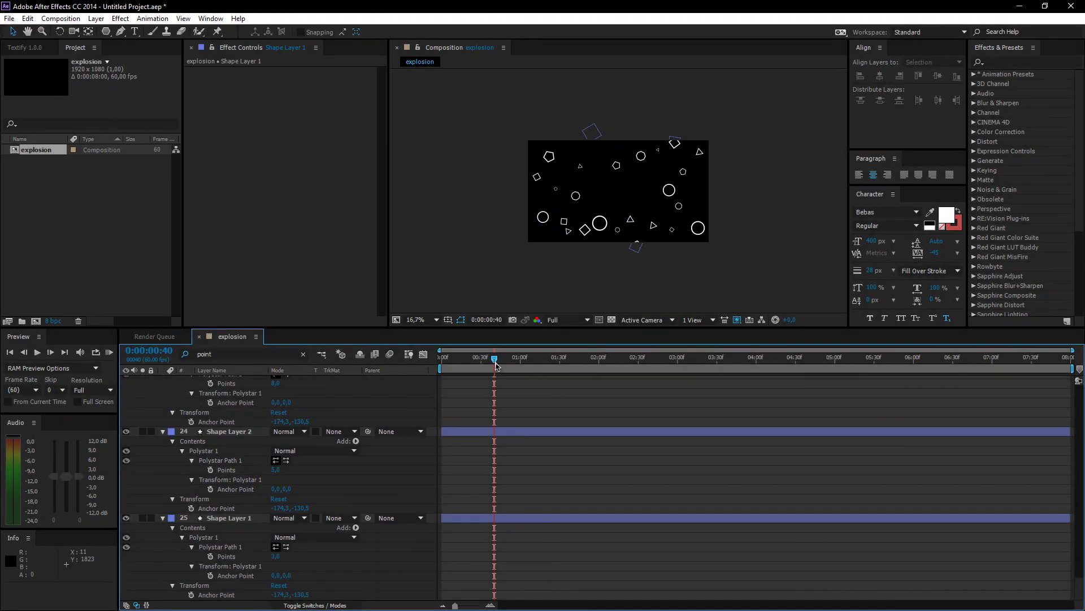
Move the current time to 0:00:01:16, then collapse the properties of all 25 shape layers in the timeline
left_click_drag(495, 365, 540, 294)
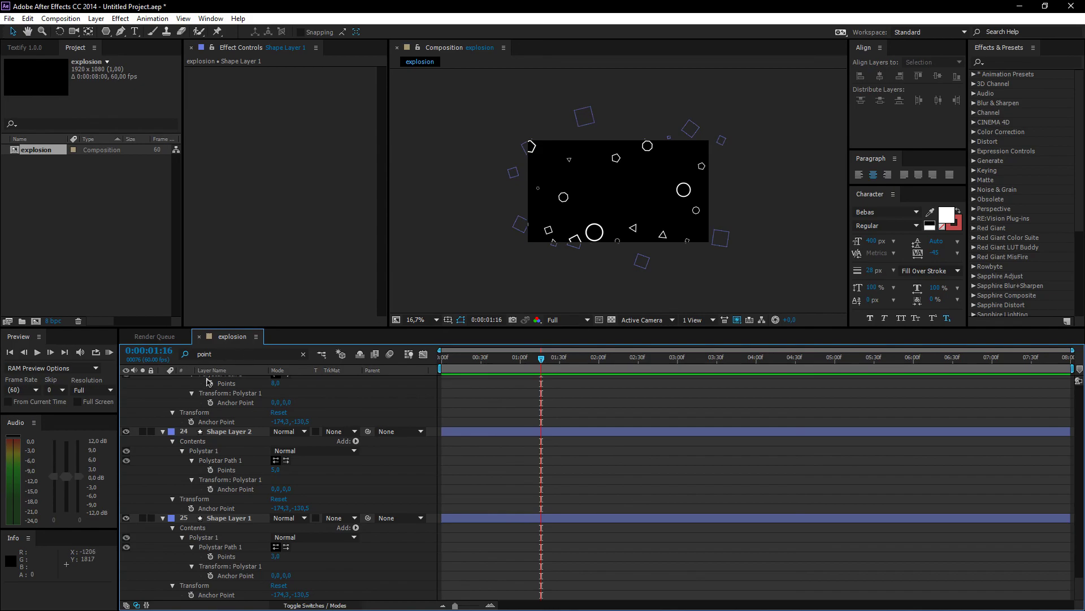
left_click(221, 522)
scroll(203, 433, "up", 10)
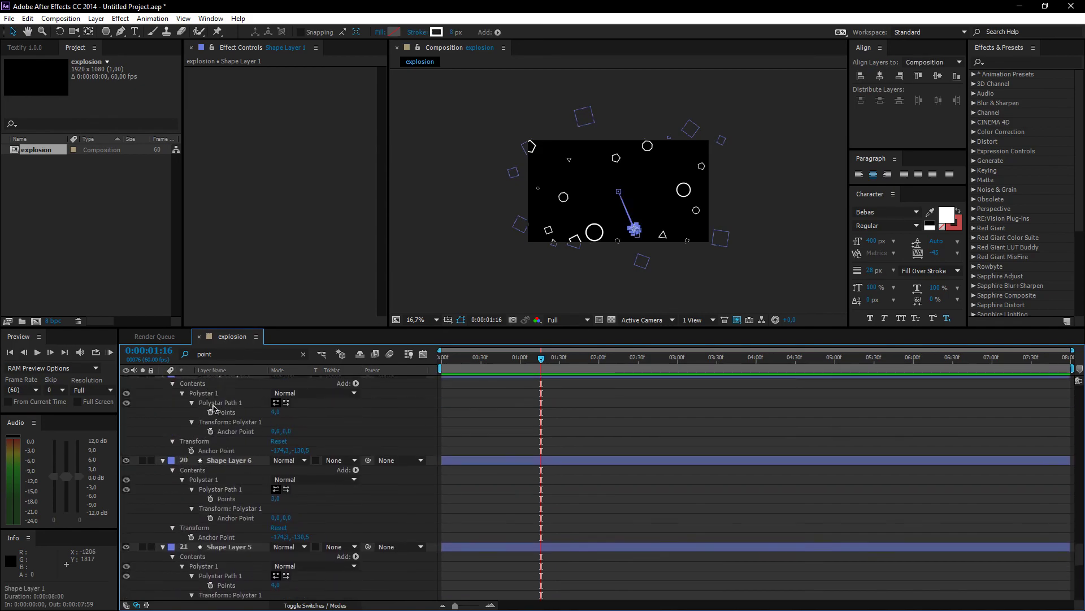
scroll(203, 429, "up", 10)
left_click(215, 380, "shift")
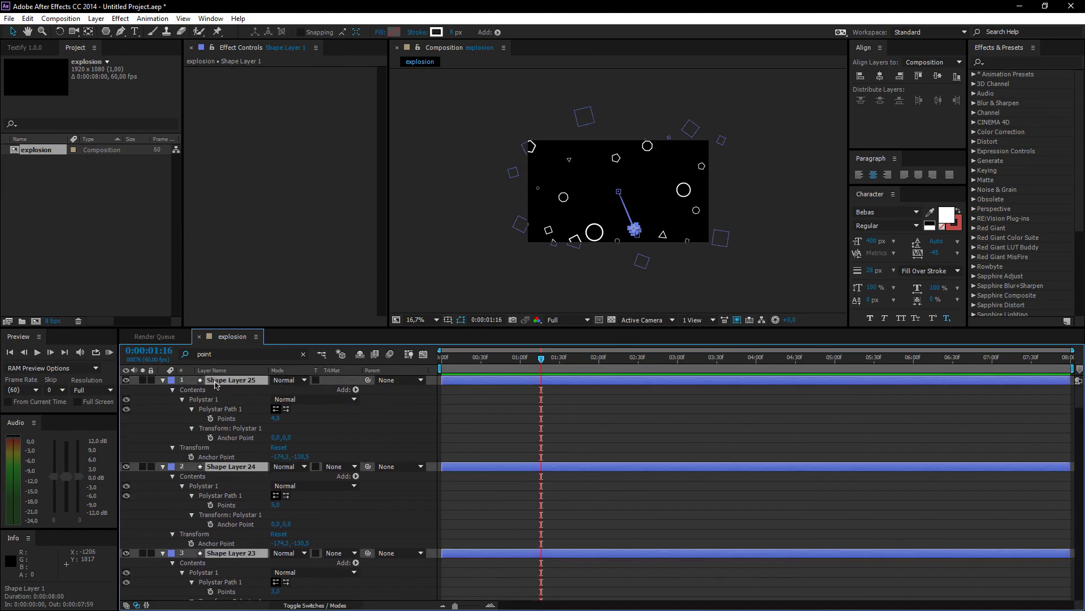
left_click(159, 380)
left_click(168, 383)
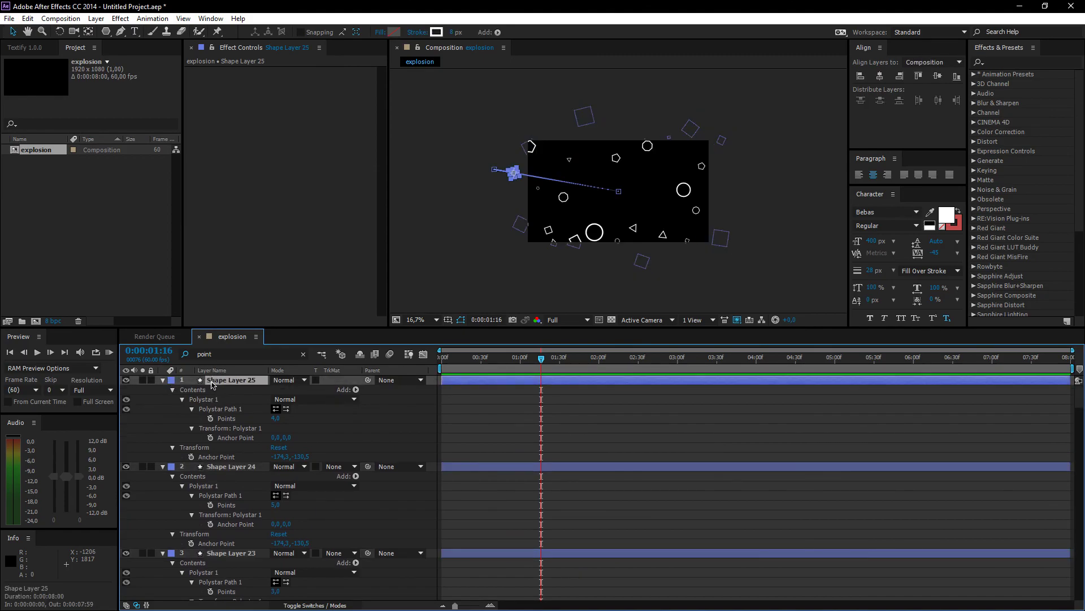
key("ctrl+a")
left_click(163, 380)
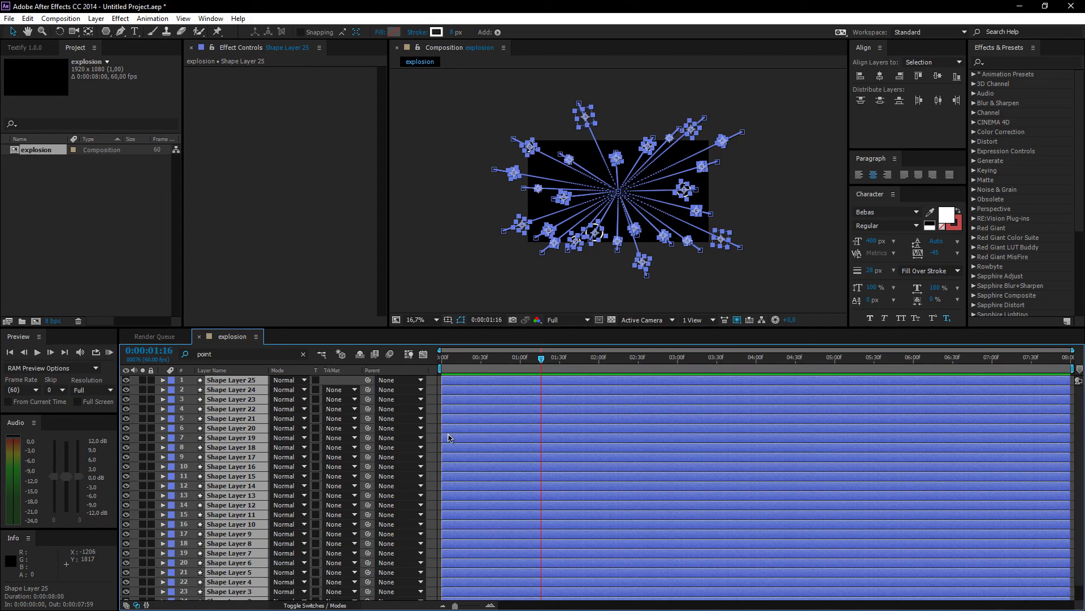
Deselect all layers, preview the explosion with its varied shapes, and move the current time to 0:00:00:53
key("ctrl+shift+a")
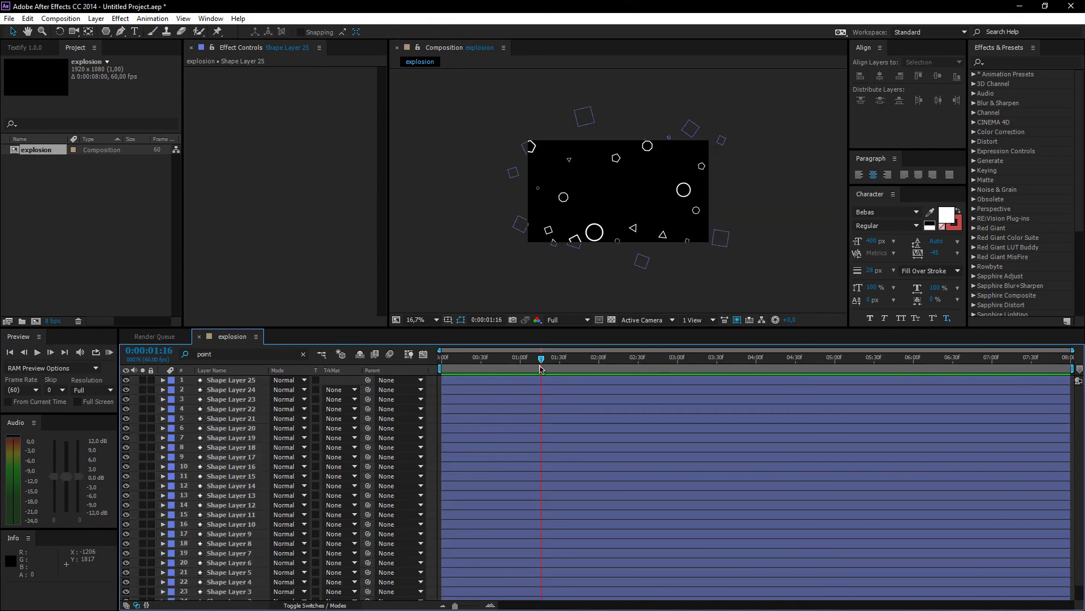
key("0")
key("0")
key("0")
key("0")
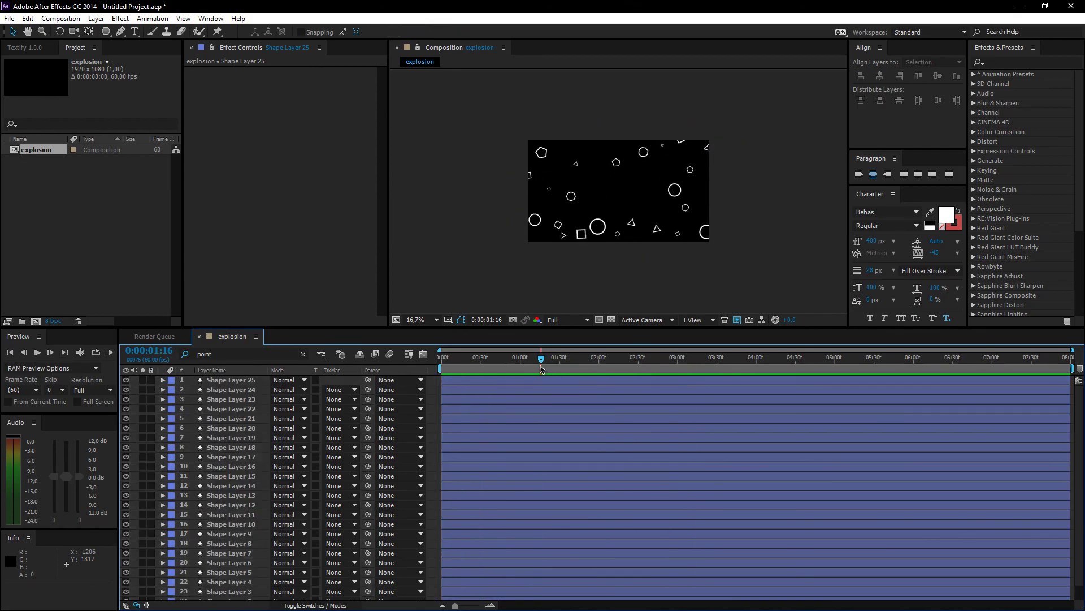
left_click_drag(541, 368, 512, 370)
Change the stroke colour of Shape Layers 25, 21, 18, 15, 12, 9, 4, 2 and 1 to dark red 773535, then deselect them
left_click(226, 380)
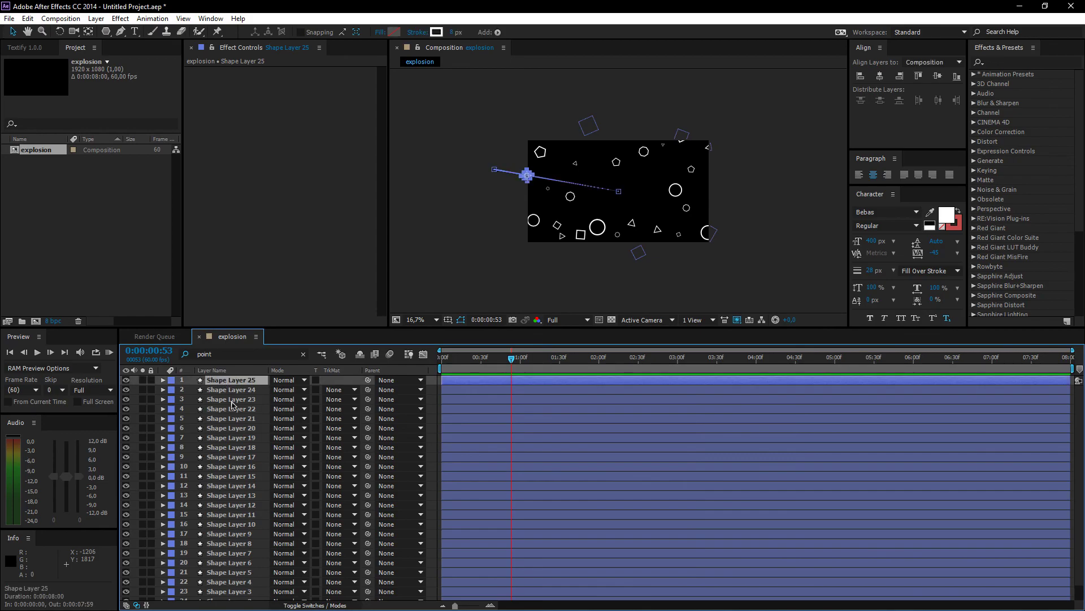
left_click(230, 418, "ctrl")
left_click(232, 476, "ctrl")
left_click(226, 534, "ctrl")
left_click(227, 581, "ctrl")
scroll(231, 542, "down", 1)
left_click(236, 492, "ctrl")
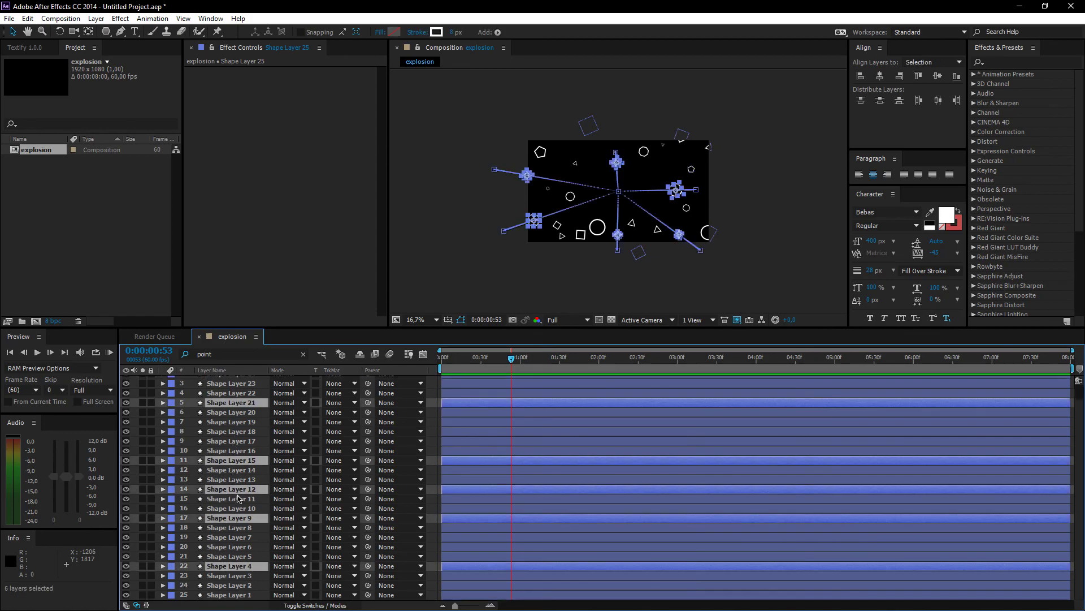
left_click(229, 586, "ctrl")
left_click(228, 596, "ctrl")
scroll(229, 531, "up", 1)
left_click(230, 447, "ctrl")
left_click(437, 33)
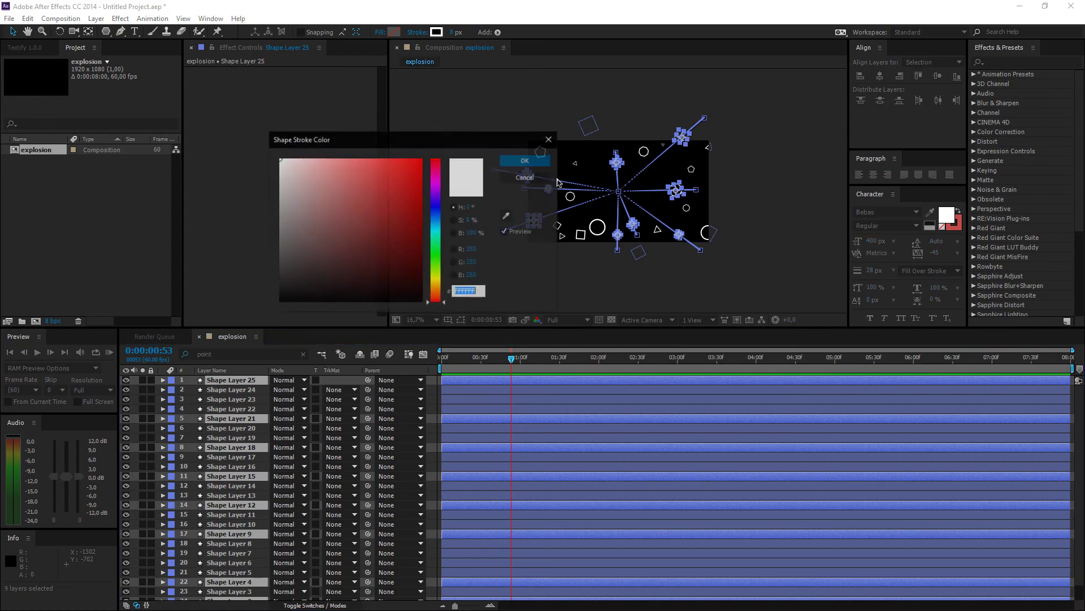
mouse_move(388, 245)
left_mouse_down()
mouse_move(356, 192)
mouse_move(359, 235)
left_mouse_up()
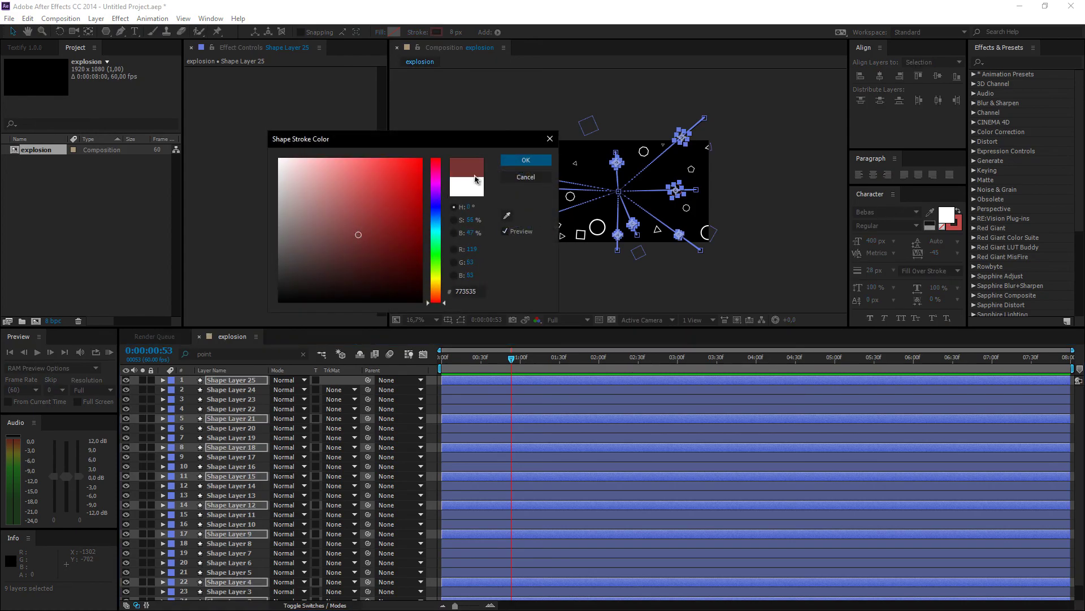
left_click(525, 160)
left_click(478, 281)
left_click(472, 363)
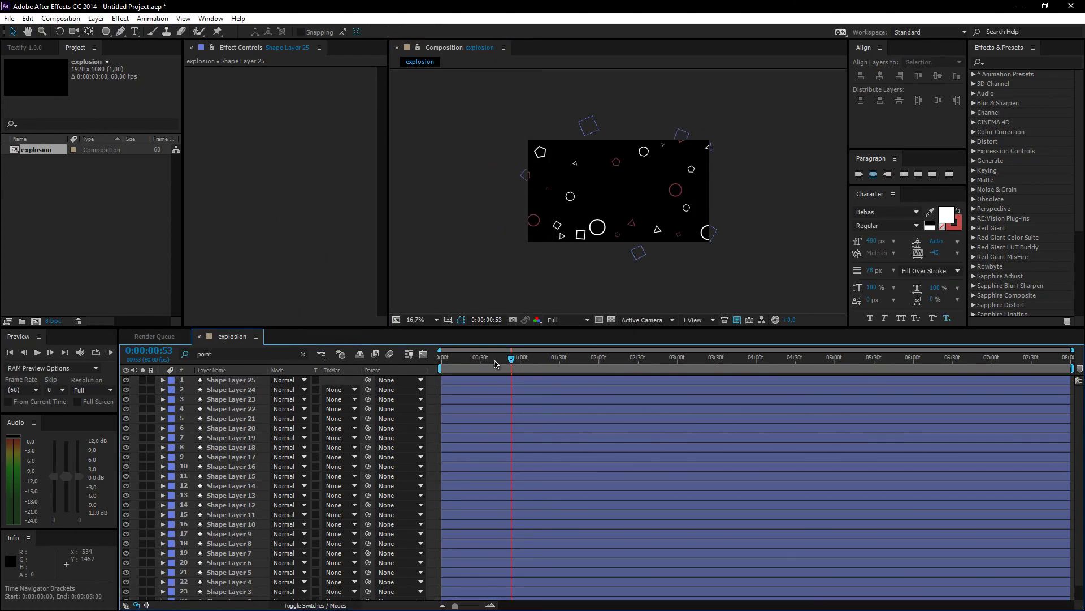